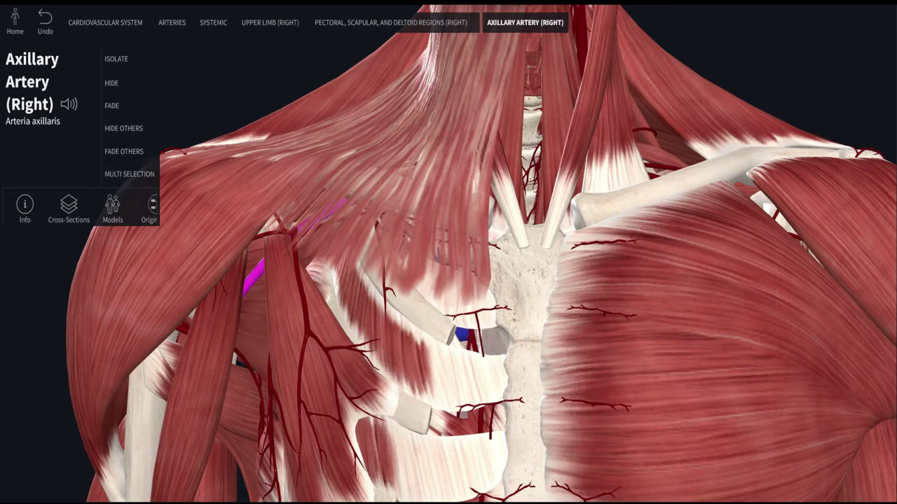
Examine the highlighted right axillary artery from the front, including its course around the shoulder muscles and upper ribs
{"action": "scroll", "coordinate": [267, 272], "scroll_direction": "up", "scroll_amount": 5}
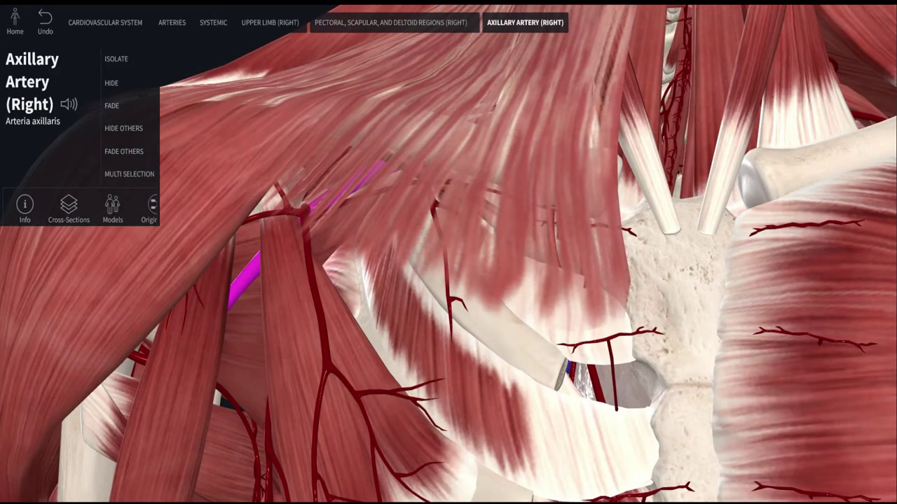
{"action": "left_click", "coordinate": [287, 294]}
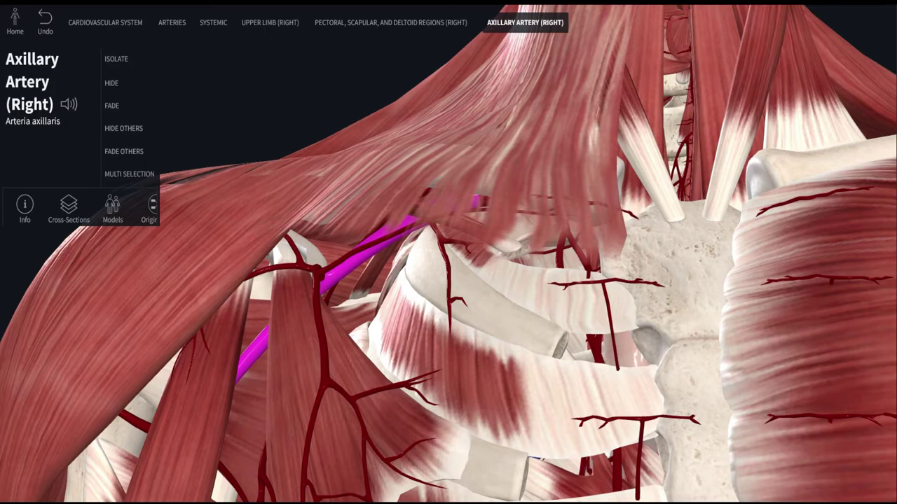
{"action": "scroll", "coordinate": [448, 252], "scroll_direction": "down", "scroll_amount": 5}
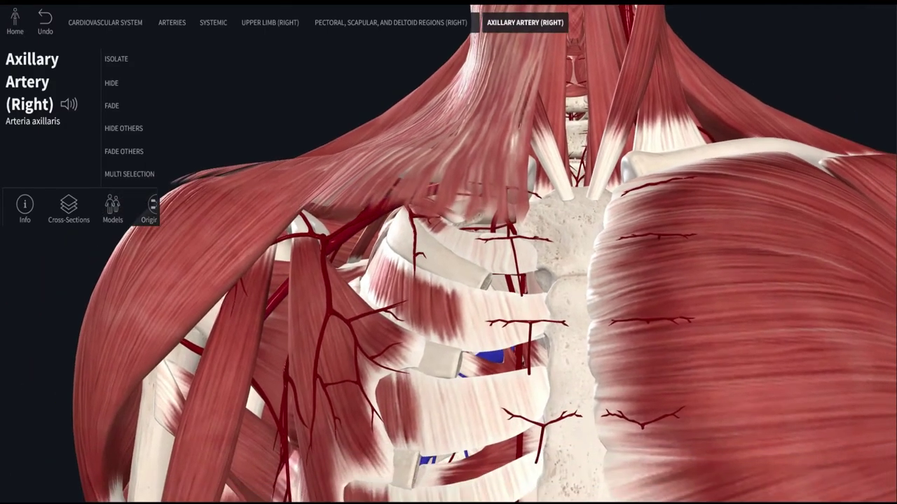
{"action": "right_click_drag", "start_coordinate": [449, 281], "coordinate": [418, 213]}
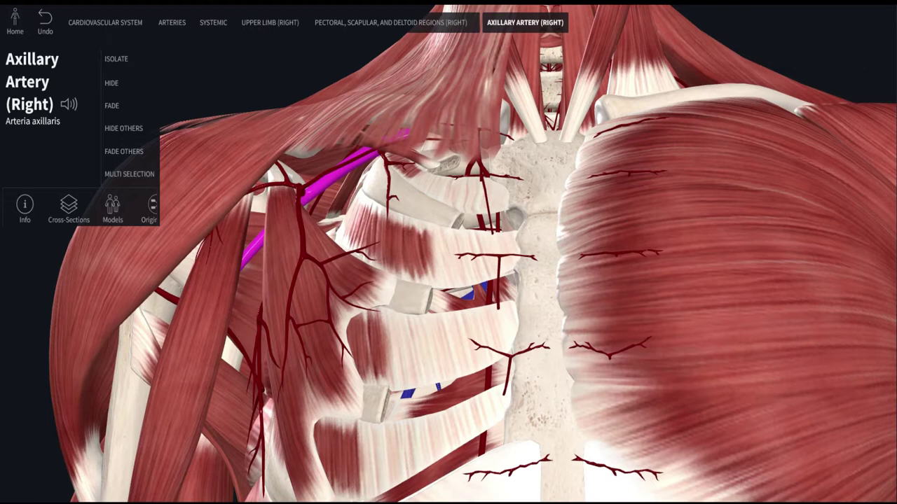
{"action": "left_click_drag", "start_coordinate": [491, 252], "coordinate": [486, 361]}
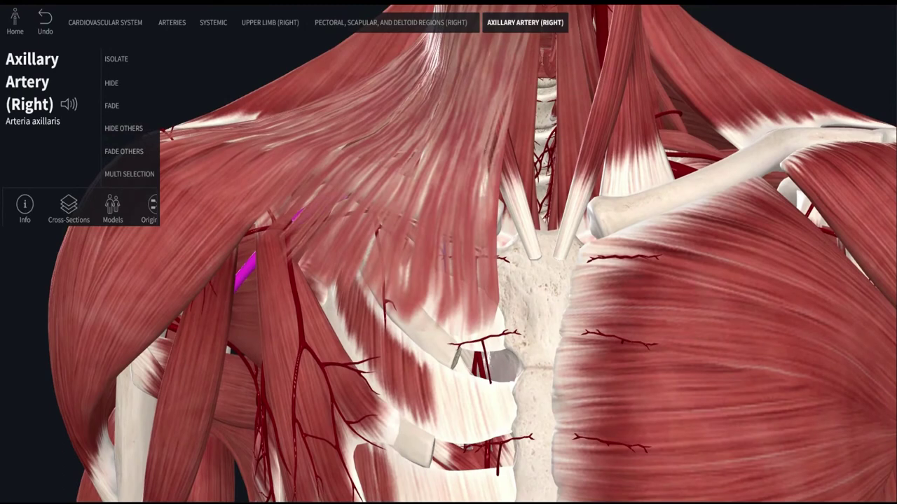
Select the right platysma muscle and view its spread over the neck and upper chest from an angle
{"action": "left_click", "coordinate": [413, 190]}
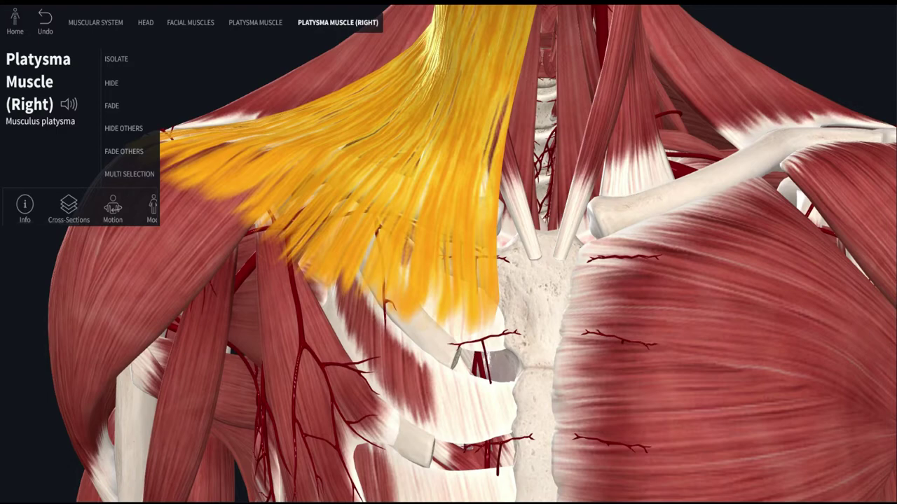
{"action": "left_click_drag", "start_coordinate": [420, 281], "coordinate": [532, 228]}
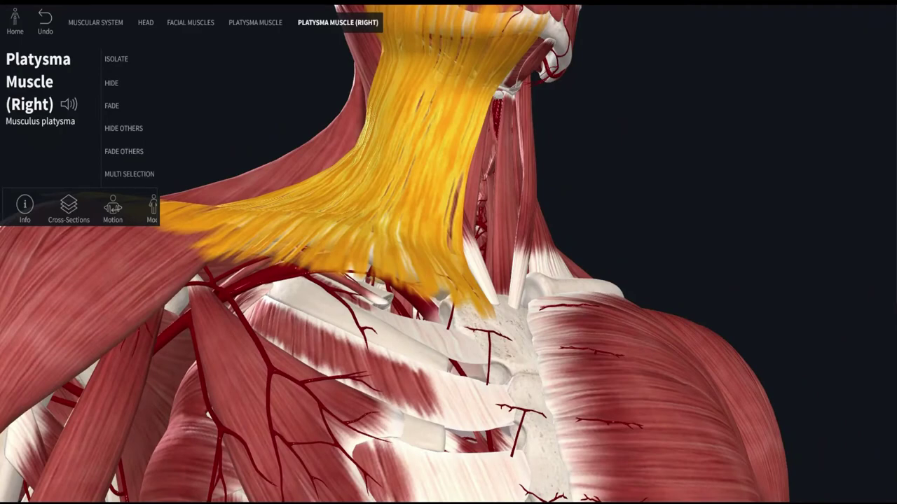
Select the right axillary artery and inspect its course from an oblique view, both close up and with the whole shoulder visible
{"action": "left_click", "coordinate": [262, 278]}
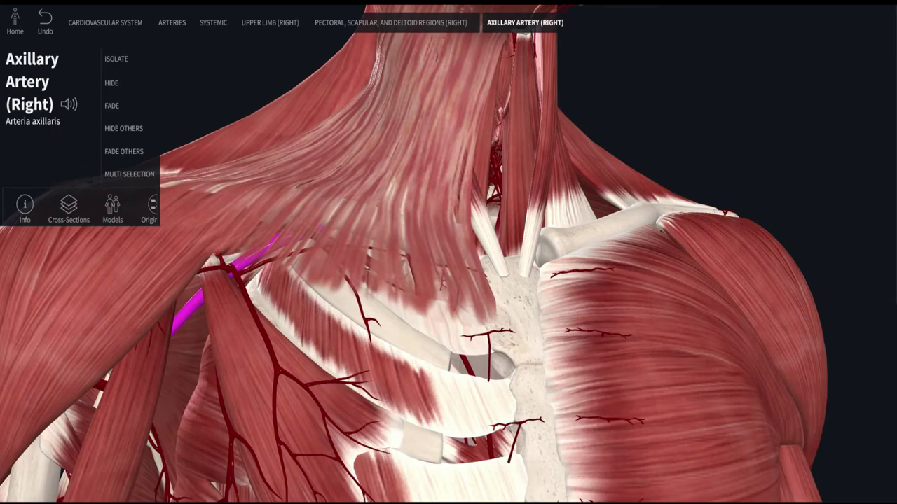
{"action": "scroll", "coordinate": [262, 242], "scroll_direction": "up", "scroll_amount": 5}
{"action": "scroll", "coordinate": [262, 242], "scroll_direction": "down", "scroll_amount": 5}
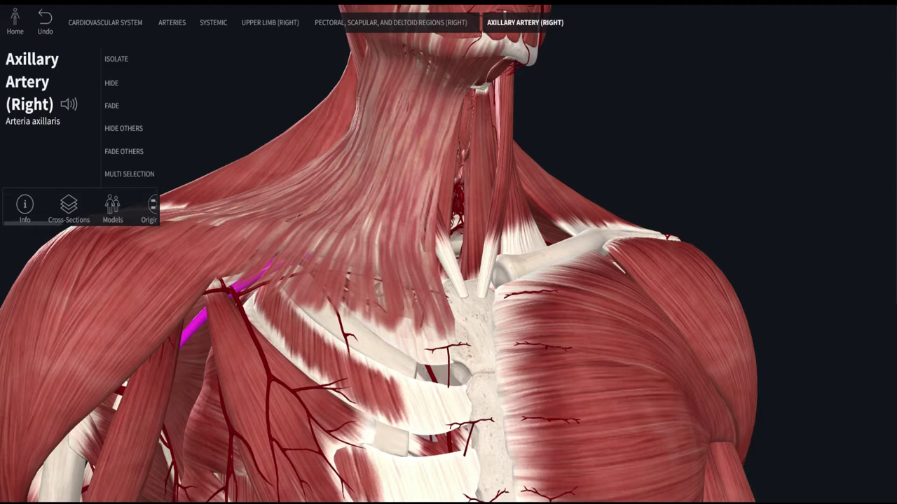
{"action": "scroll", "coordinate": [448, 252], "scroll_direction": "down", "scroll_amount": 3}
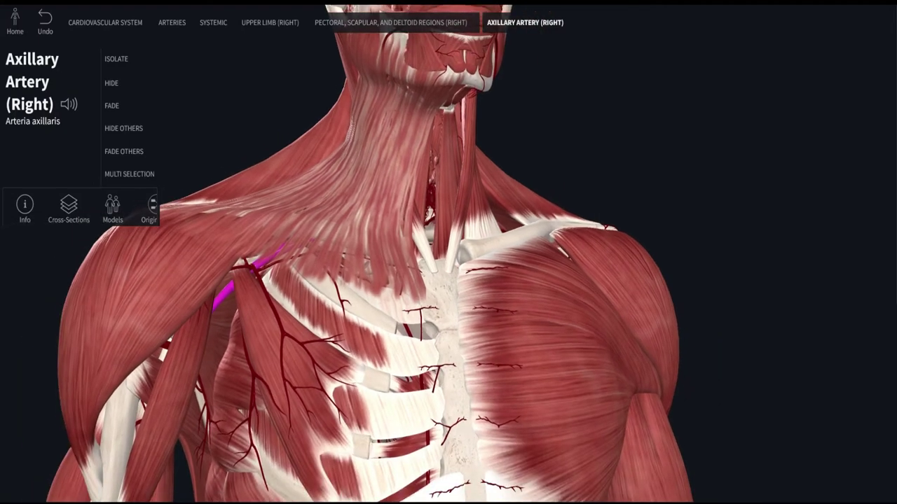
{"action": "right_click_drag", "start_coordinate": [449, 252], "coordinate": [445, 274]}
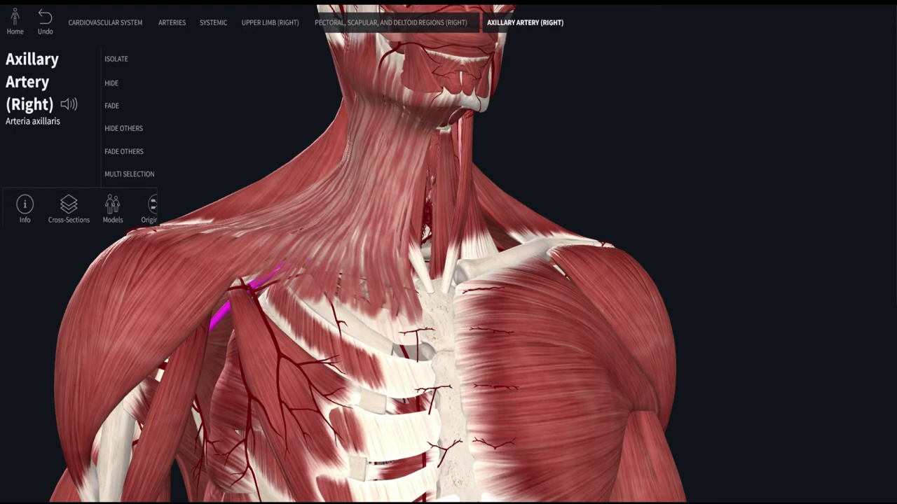
{"action": "scroll", "coordinate": [294, 259], "scroll_direction": "up", "scroll_amount": 1}
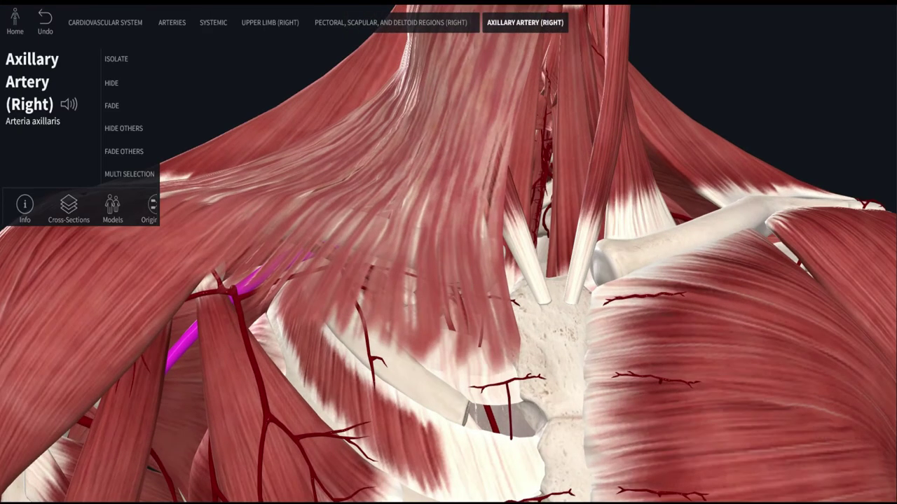
{"action": "scroll", "coordinate": [448, 252], "scroll_direction": "down", "scroll_amount": 2}
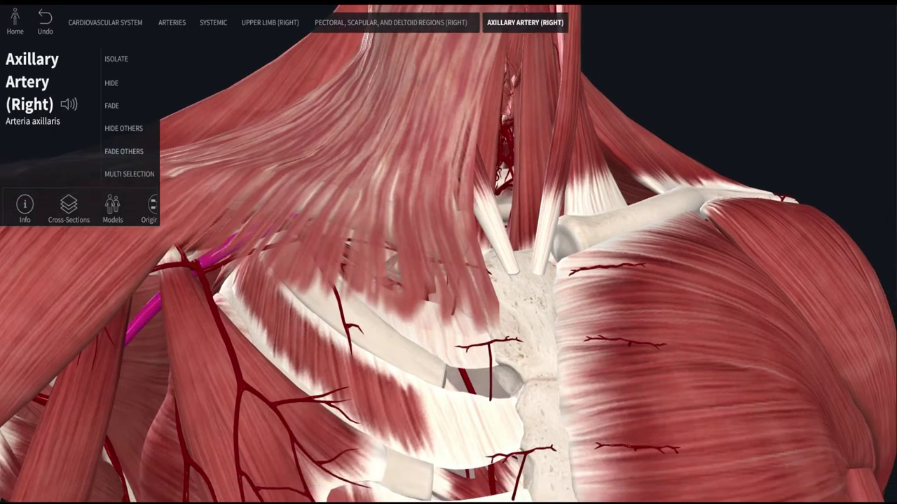
{"action": "scroll", "coordinate": [448, 252], "scroll_direction": "down", "scroll_amount": 3}
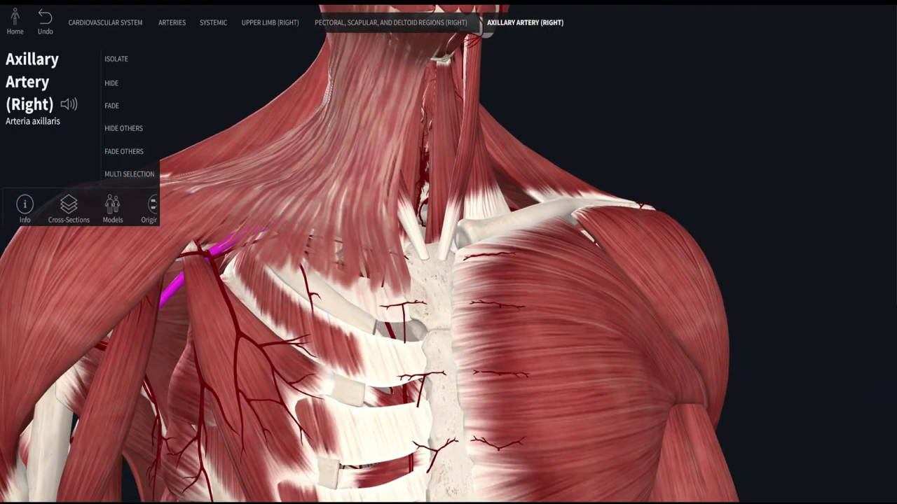
Compare the dissected right pectoral region and its axillary artery with the intact left pectoralis major and clavicle
{"action": "left_click_drag", "start_coordinate": [449, 252], "coordinate": [385, 252]}
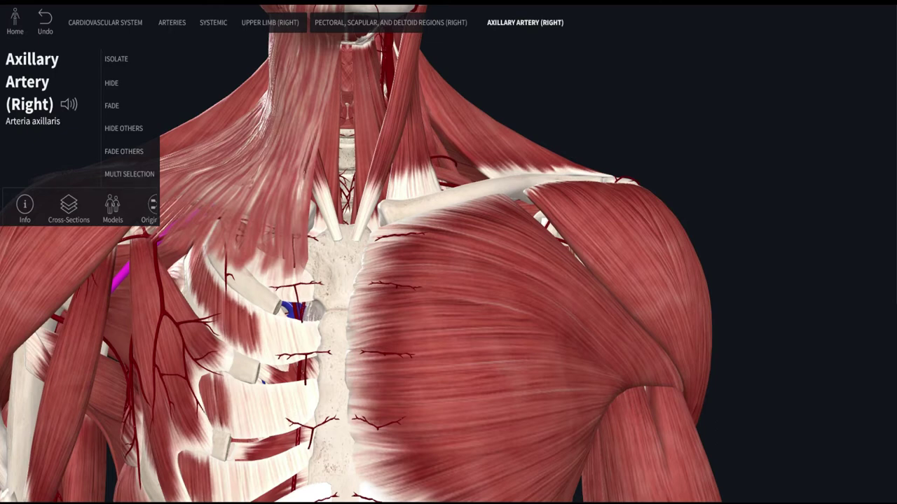
{"action": "right_click_drag", "start_coordinate": [448, 281], "coordinate": [461, 287]}
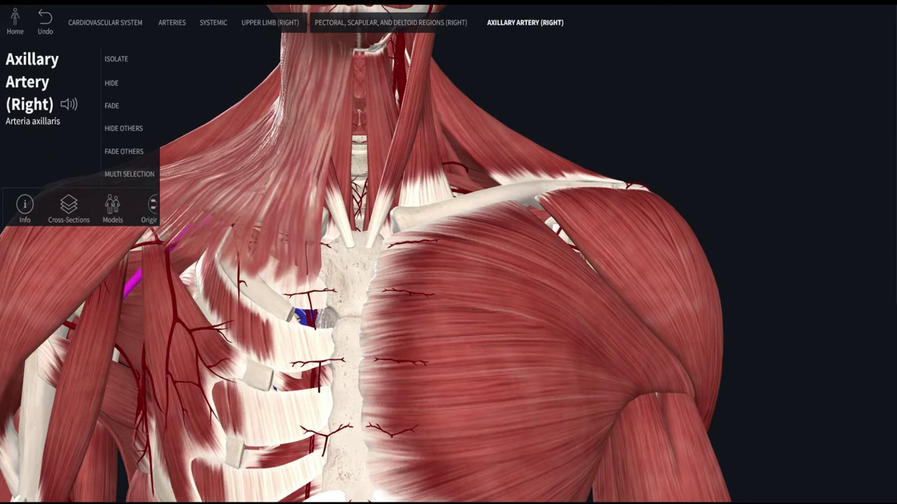
{"action": "right_click_drag", "start_coordinate": [449, 252], "coordinate": [460, 291]}
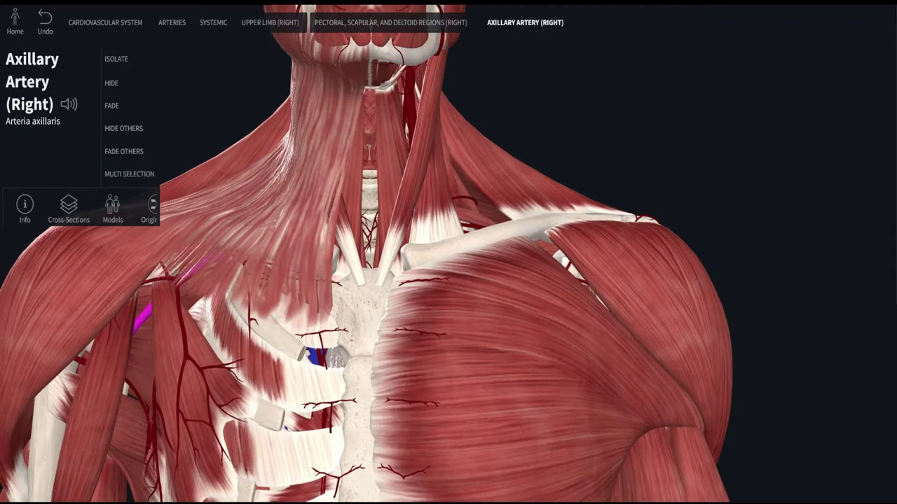
{"action": "scroll", "coordinate": [210, 255], "scroll_direction": "up", "scroll_amount": 3}
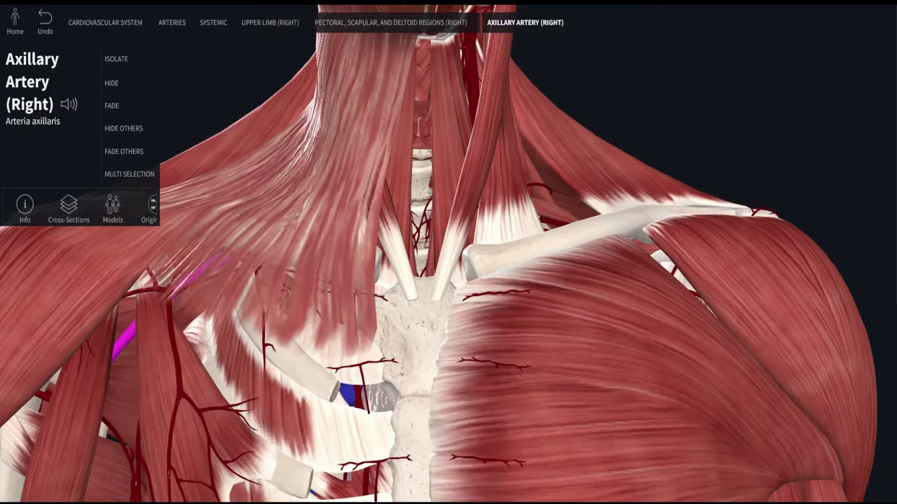
{"action": "scroll", "coordinate": [449, 253], "scroll_direction": "up", "scroll_amount": 2}
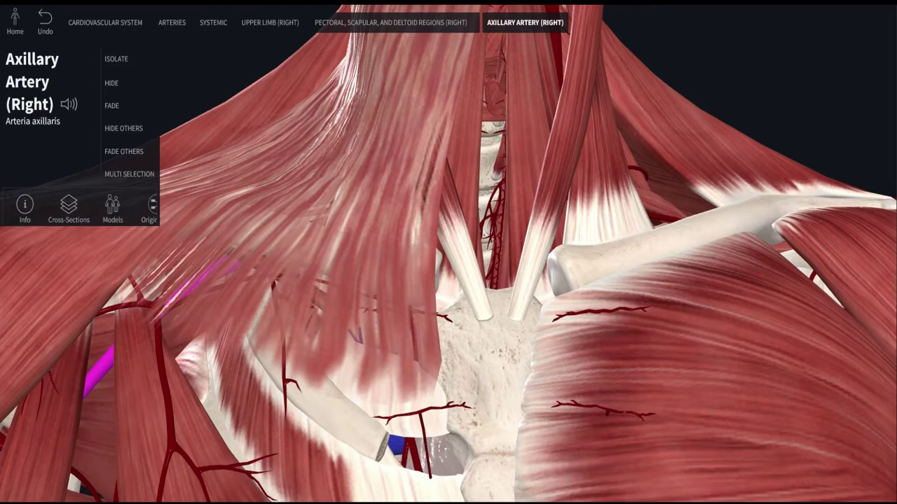
{"action": "scroll", "coordinate": [448, 252], "scroll_direction": "down", "scroll_amount": 2}
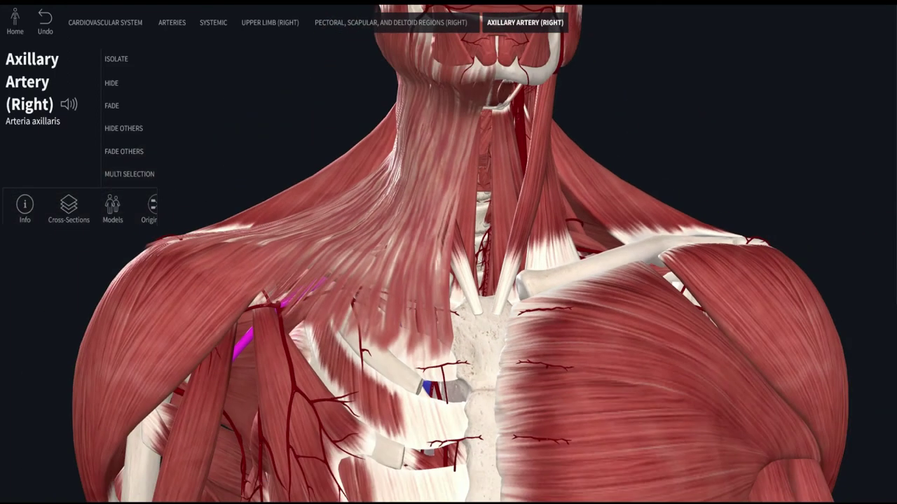
{"action": "scroll", "coordinate": [448, 252], "scroll_direction": "up", "scroll_amount": 3}
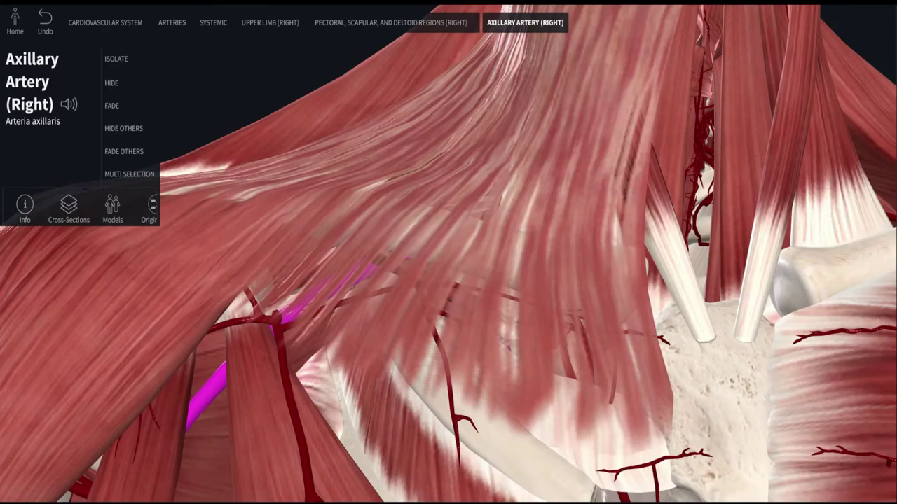
{"action": "scroll", "coordinate": [448, 252], "scroll_direction": "down", "scroll_amount": 3}
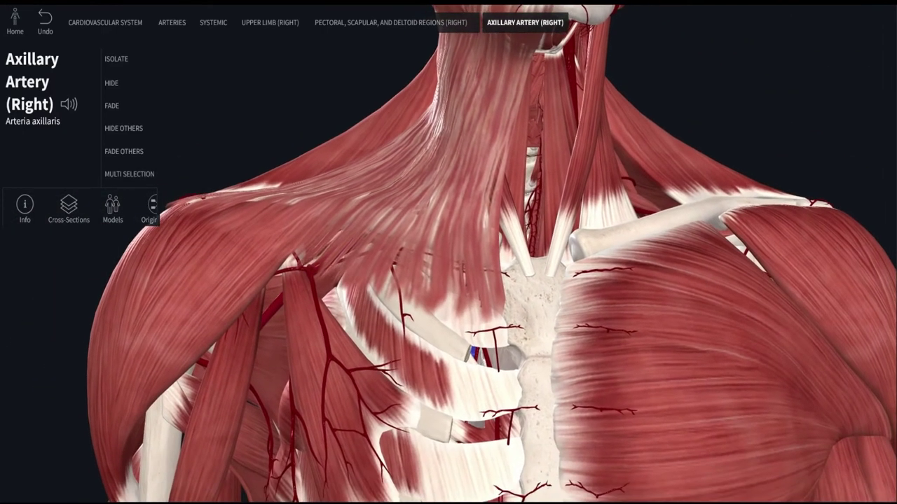
{"action": "right_click_drag", "start_coordinate": [448, 252], "coordinate": [455, 217]}
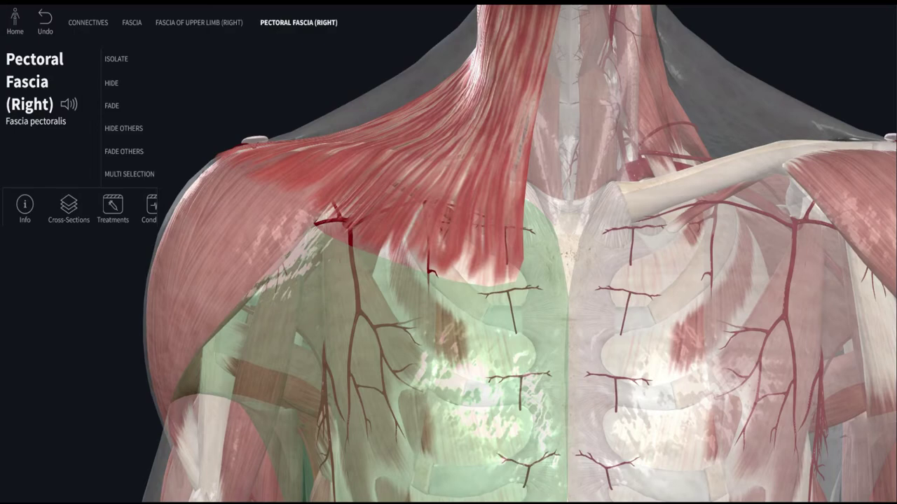
Hide the right pectoral fascia to expose the layer beneath it
{"action": "left_click", "coordinate": [112, 84]}
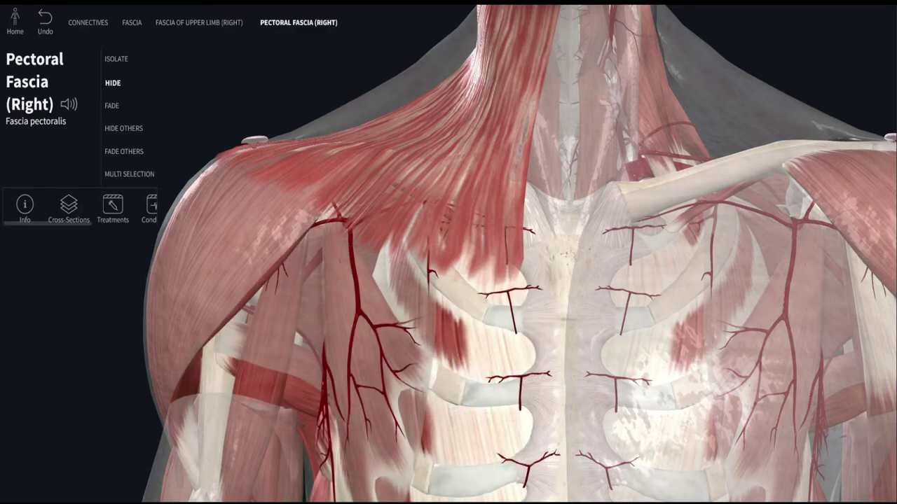
{"action": "scroll", "coordinate": [372, 357], "scroll_direction": "up", "scroll_amount": 3}
{"action": "scroll", "coordinate": [371, 357], "scroll_direction": "down", "scroll_amount": 2}
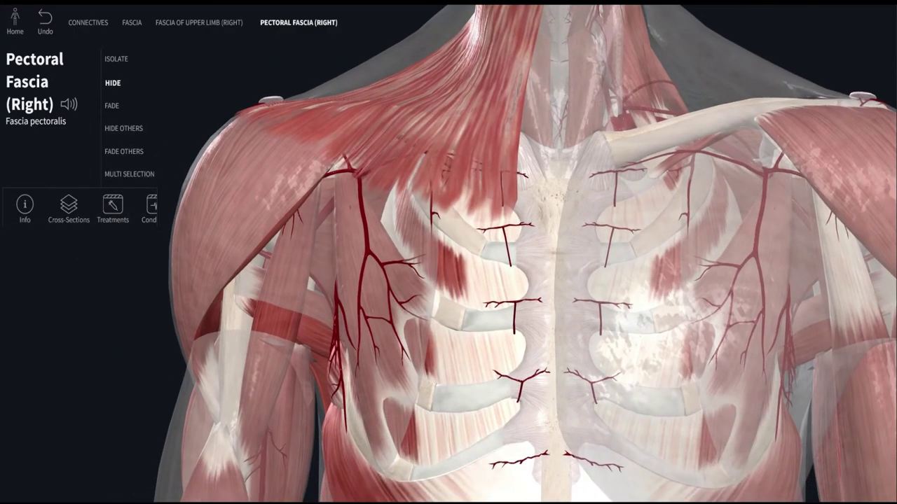
Select the right clavipectoral fascia and examine its extent over the upper ribs and axilla close up
{"action": "left_click", "coordinate": [380, 294]}
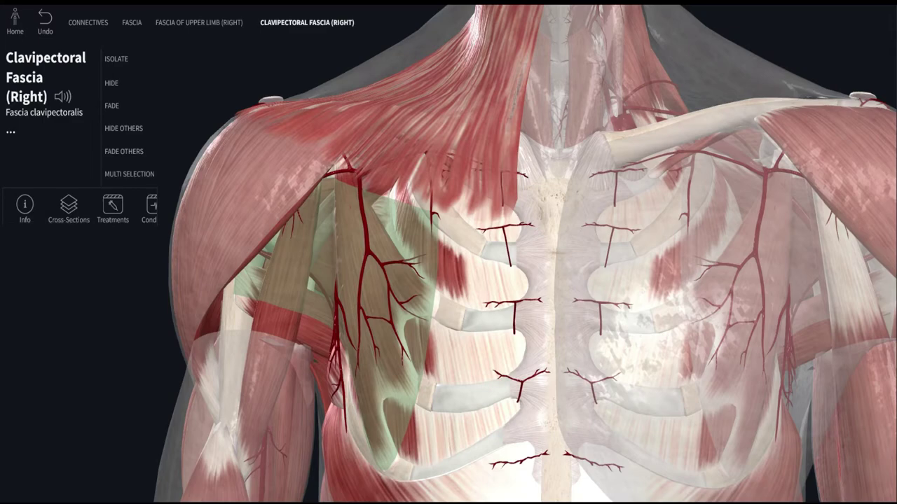
{"action": "scroll", "coordinate": [382, 238], "scroll_direction": "up", "scroll_amount": 5}
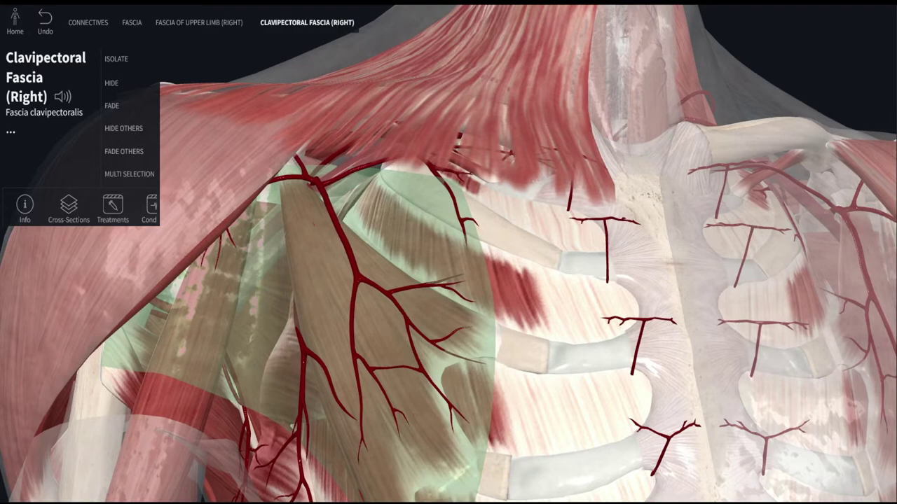
{"action": "scroll", "coordinate": [448, 252], "scroll_direction": "down", "scroll_amount": 3}
{"action": "left_click_drag", "start_coordinate": [483, 246], "coordinate": [449, 252]}
{"action": "right_click_drag", "start_coordinate": [448, 252], "coordinate": [412, 344]}
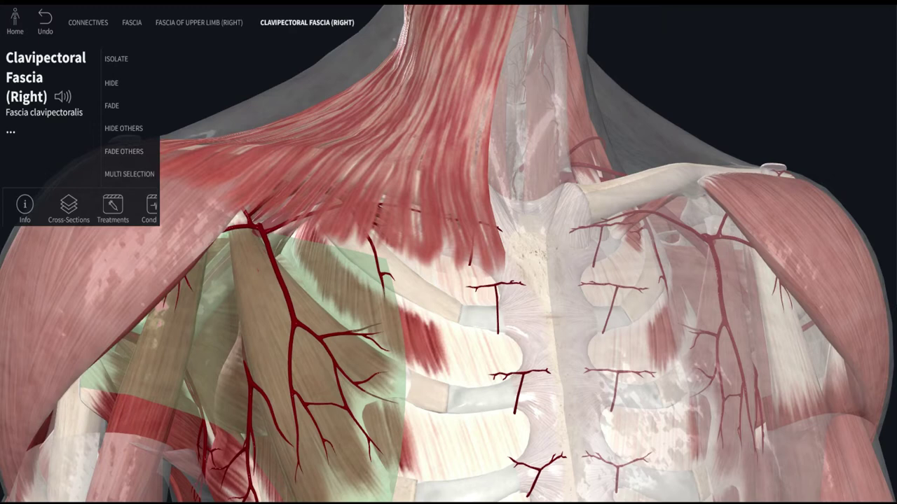
{"action": "scroll", "coordinate": [282, 253], "scroll_direction": "up", "scroll_amount": 6}
{"action": "left_click_drag", "start_coordinate": [282, 253], "coordinate": [285, 235]}
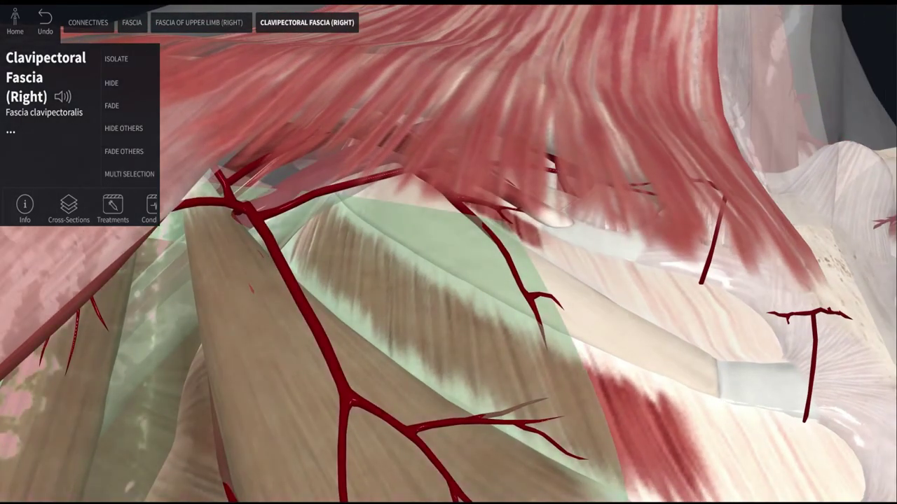
Identify the right pectoralis minor muscle and the thoracoacromial artery at its upper edge by selecting each in the model
{"action": "left_click", "coordinate": [242, 281]}
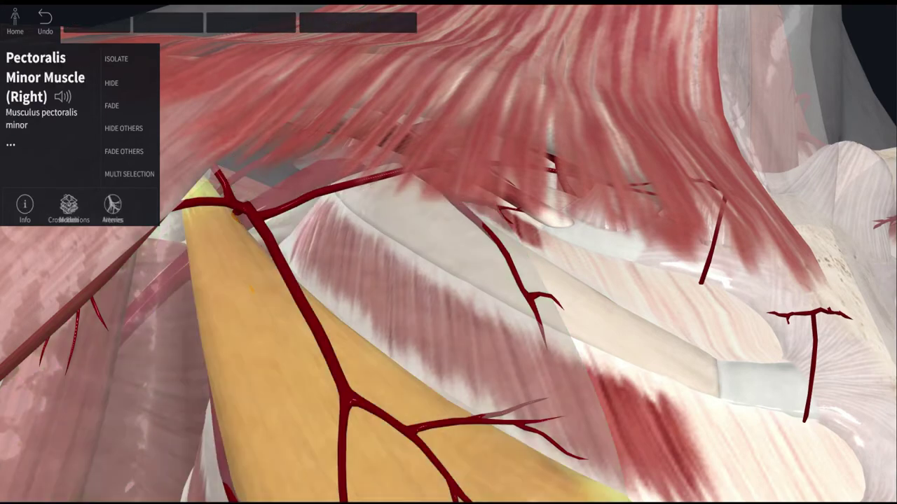
{"action": "scroll", "coordinate": [234, 225], "scroll_direction": "up", "scroll_amount": 6}
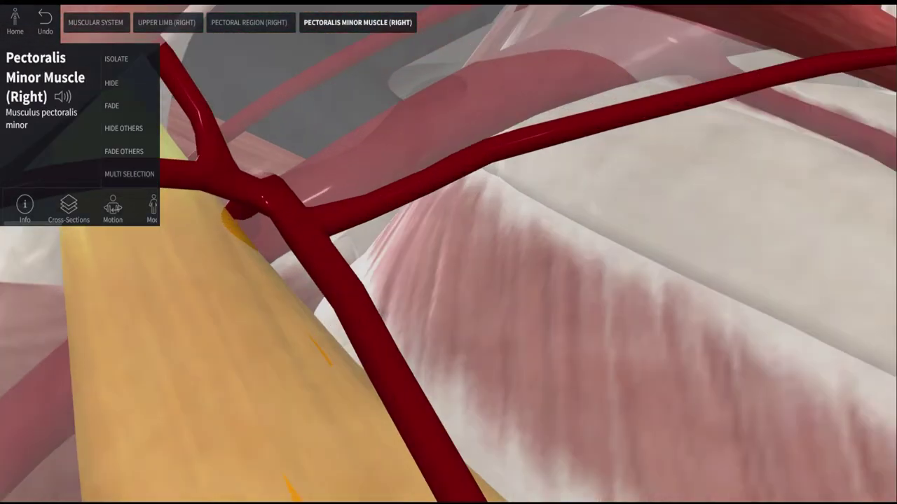
{"action": "left_click", "coordinate": [286, 210]}
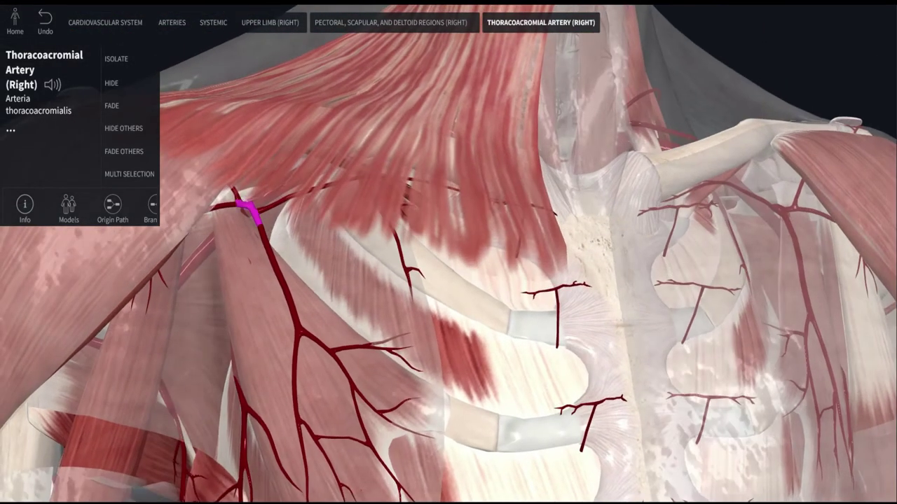
Switch to the Photos window with the anterior-view illustration of the clavicle, costocoracoid membrane and thoracoacromial artery
{"action": "mouse_move", "coordinate": [612, 502]}
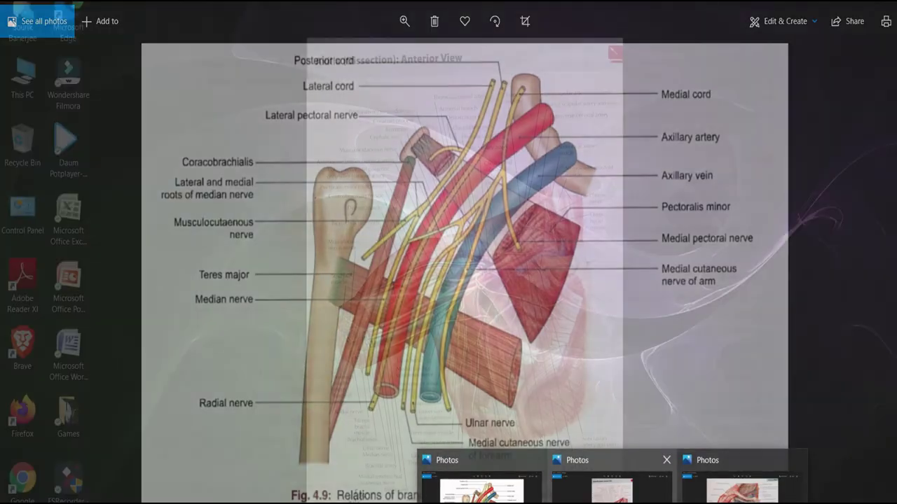
{"action": "left_click", "coordinate": [743, 485]}
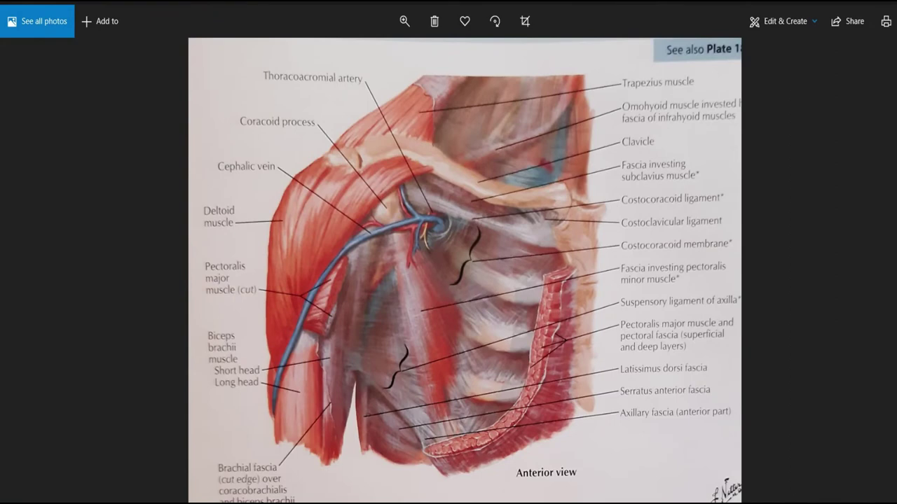
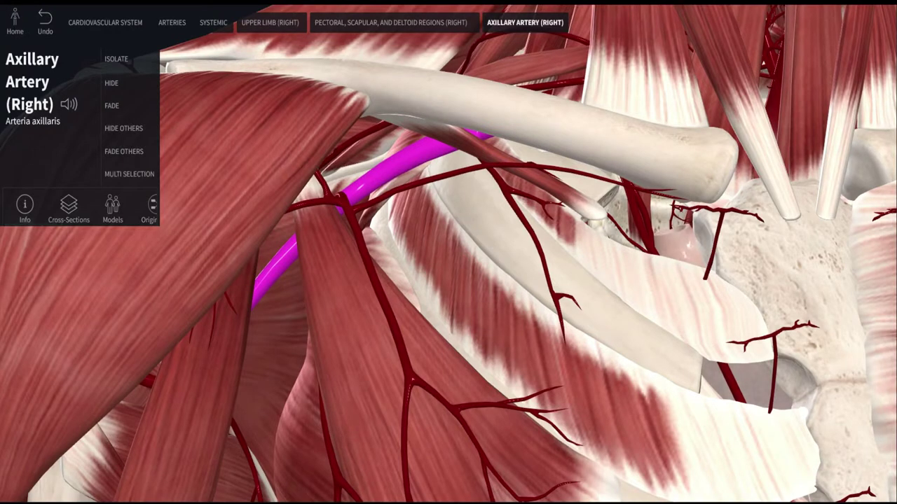
Examine the right axillary artery below the clavicle close up and identify the right serratus anterior muscle by selecting it
{"action": "left_click_drag", "start_coordinate": [449, 280], "coordinate": [499, 254]}
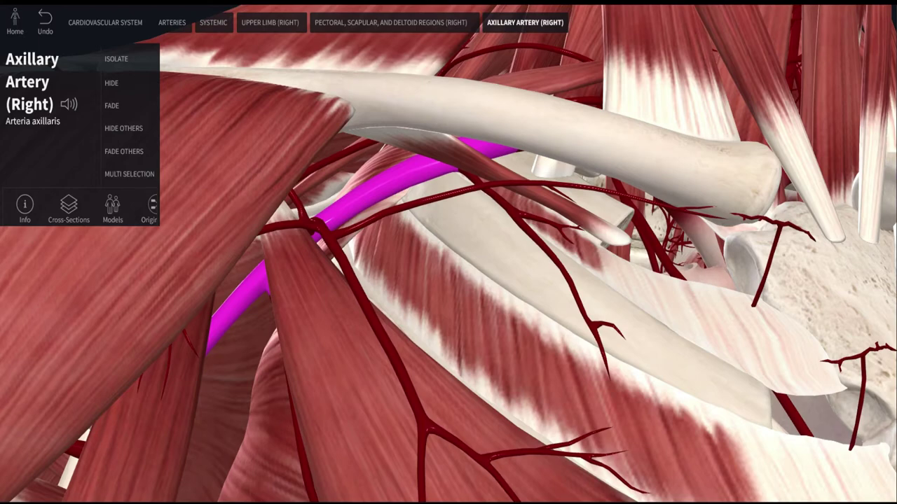
{"action": "scroll", "coordinate": [448, 253], "scroll_direction": "down", "scroll_amount": 2}
{"action": "scroll", "coordinate": [449, 252], "scroll_direction": "up", "scroll_amount": 4}
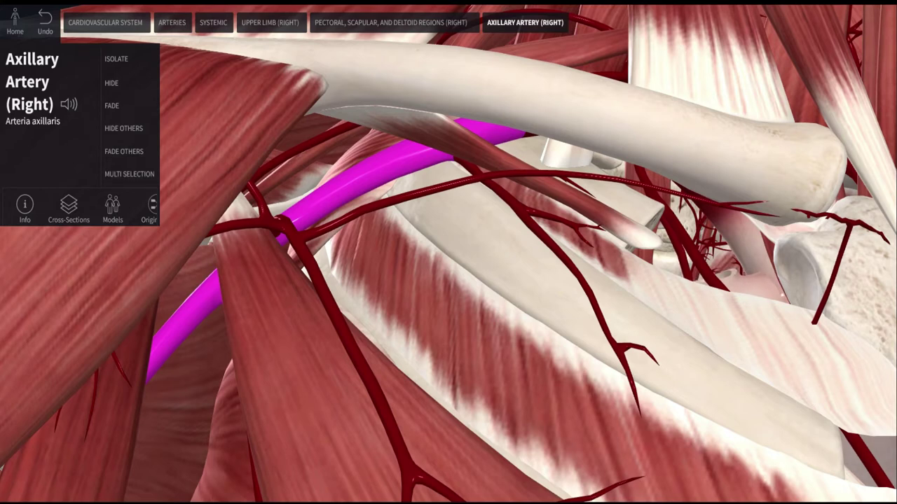
{"action": "left_click_drag", "start_coordinate": [449, 252], "coordinate": [476, 271]}
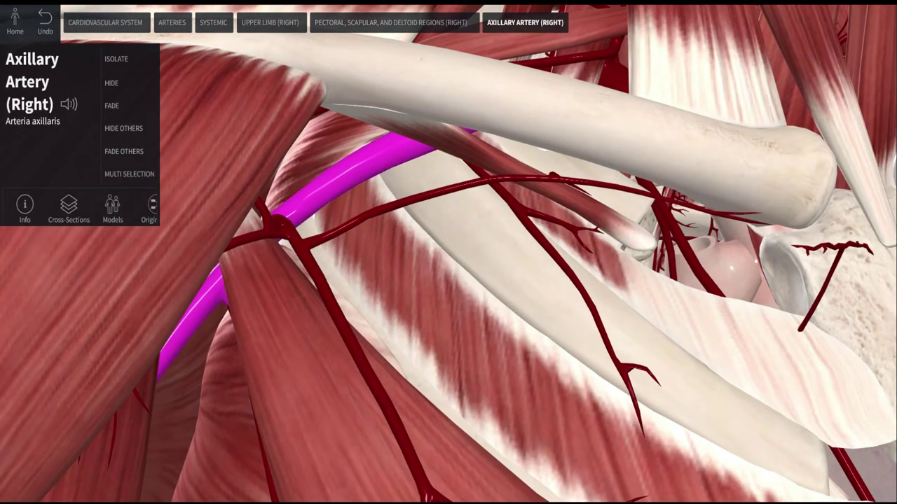
{"action": "left_click", "coordinate": [223, 406]}
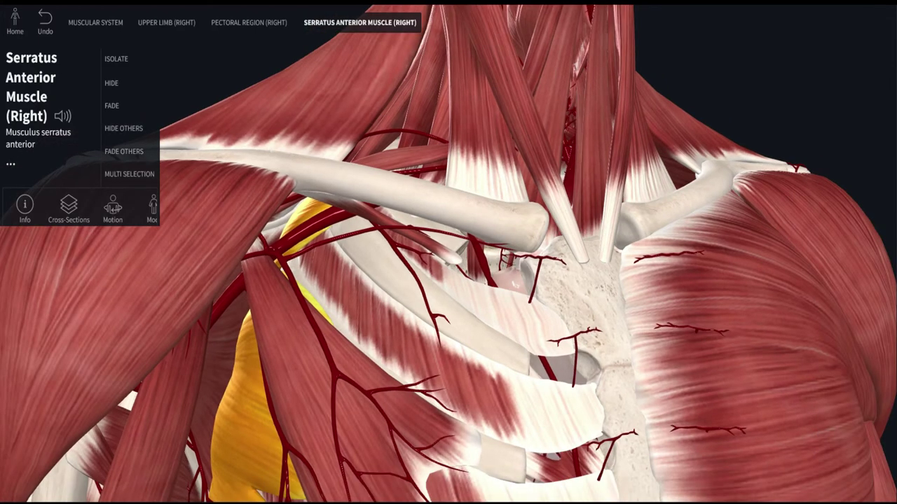
{"action": "scroll", "coordinate": [313, 269], "scroll_direction": "up", "scroll_amount": 5}
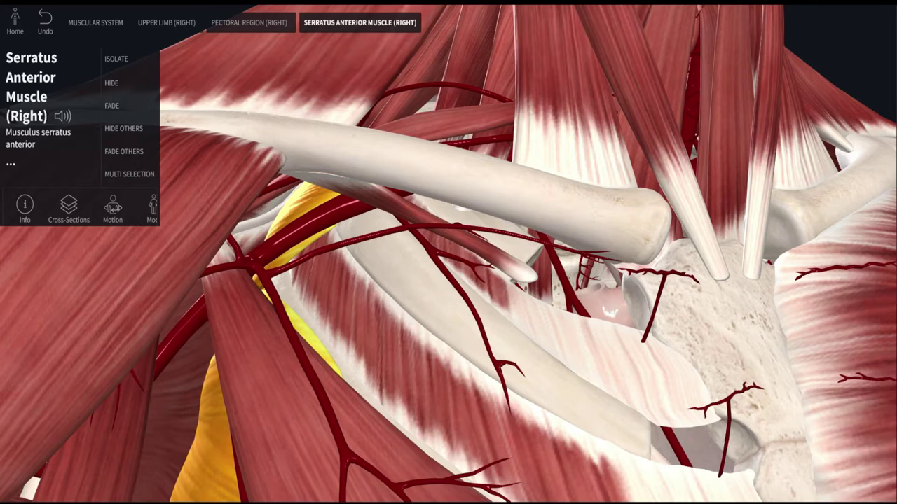
Show the veins in the model and select the right axillary vein to examine its course alongside the axillary artery
{"action": "left_click", "coordinate": [362, 450]}
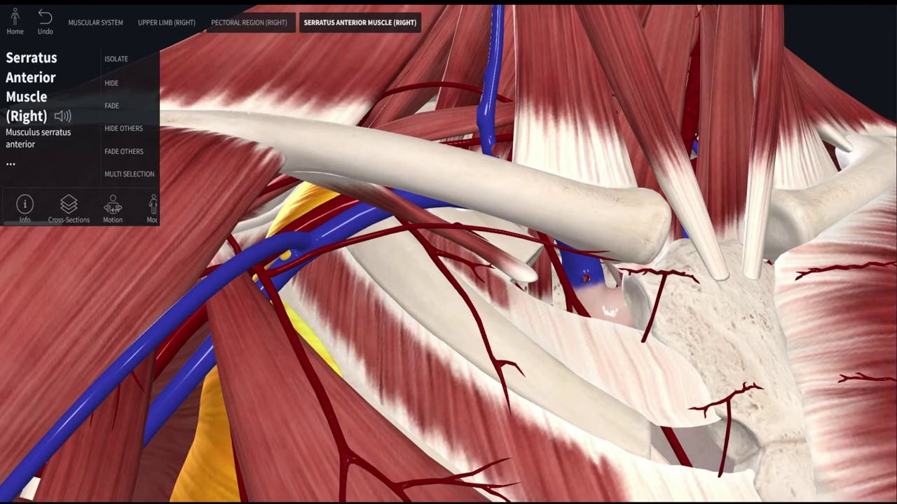
{"action": "left_click", "coordinate": [343, 220]}
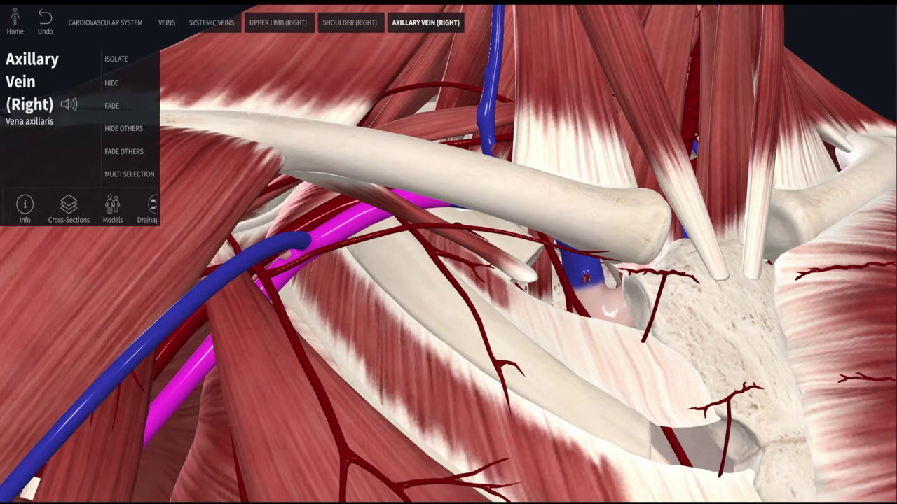
{"action": "scroll", "coordinate": [448, 252], "scroll_direction": "down", "scroll_amount": 5}
{"action": "left_click_drag", "start_coordinate": [448, 252], "coordinate": [414, 280]}
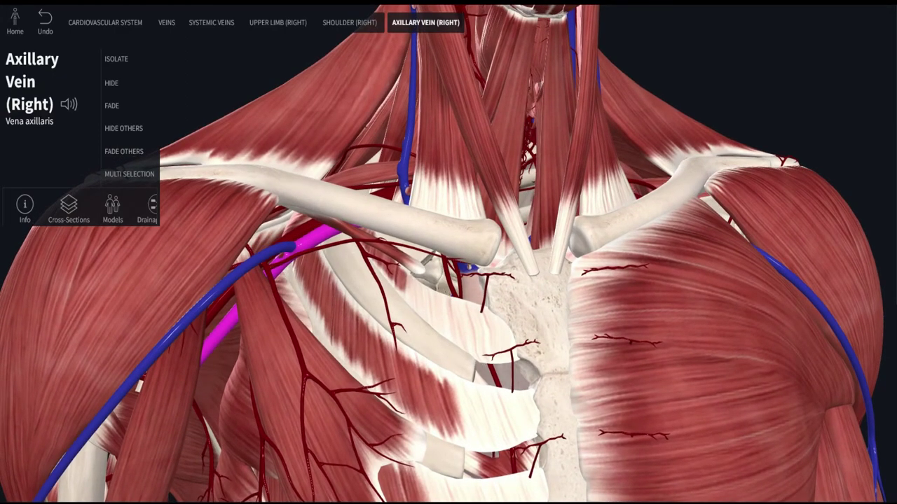
{"action": "right_click_drag", "start_coordinate": [448, 280], "coordinate": [551, 203]}
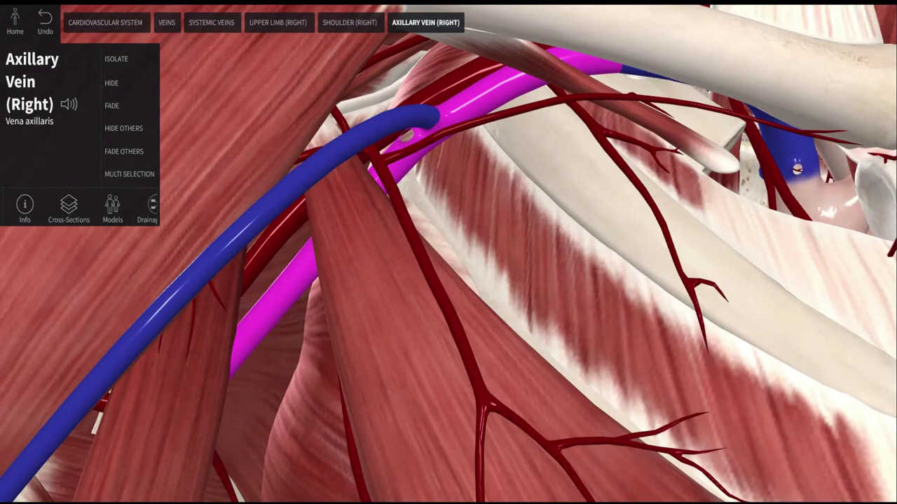
{"action": "scroll", "coordinate": [449, 252], "scroll_direction": "down", "scroll_amount": 5}
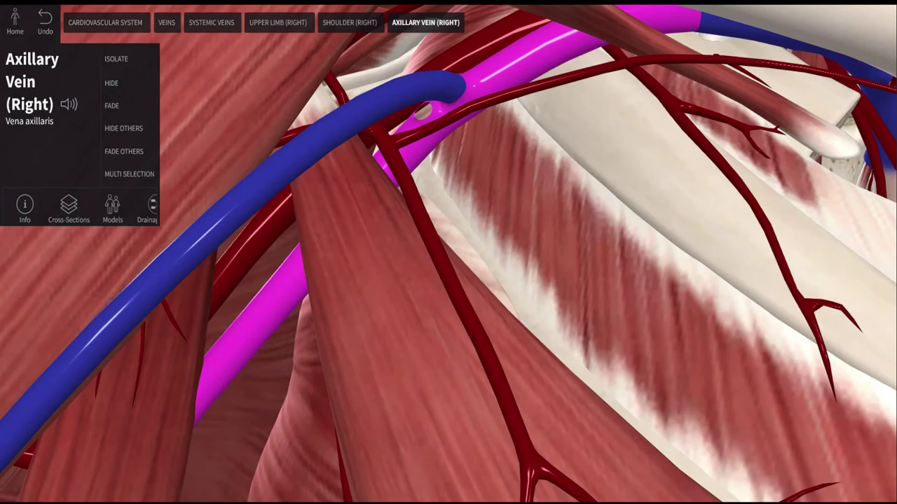
Hide the right pectoralis minor muscle to expose the axillary vessels behind it
{"action": "left_click", "coordinate": [393, 316]}
{"action": "left_click", "coordinate": [112, 83]}
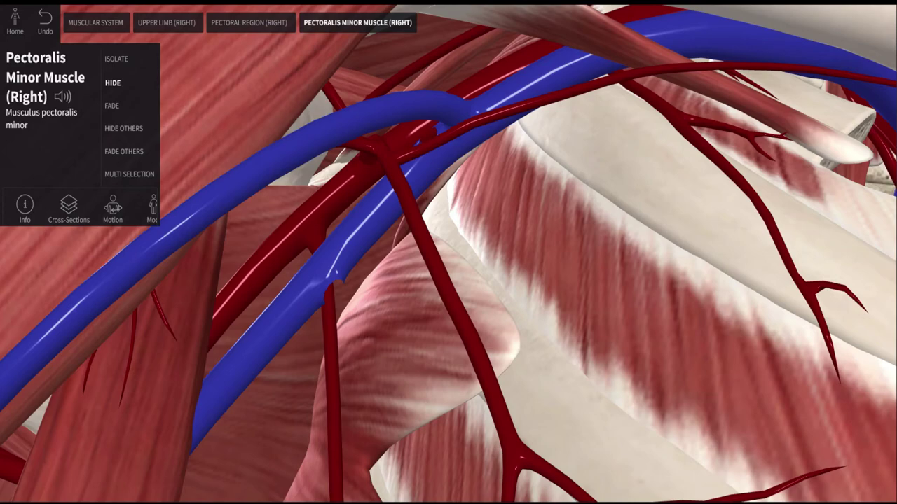
{"action": "scroll", "coordinate": [739, 214], "scroll_direction": "down", "scroll_amount": 5}
{"action": "left_click_drag", "start_coordinate": [741, 213], "coordinate": [744, 186]}
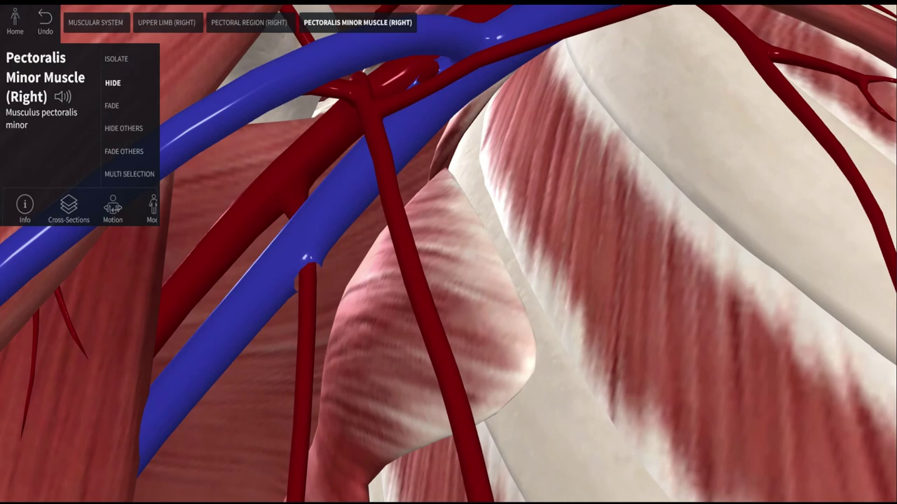
Identify the muscles behind the axillary vessels by selecting the right subscapularis, teres major and latissimus dorsi in turn
{"action": "left_click", "coordinate": [235, 382]}
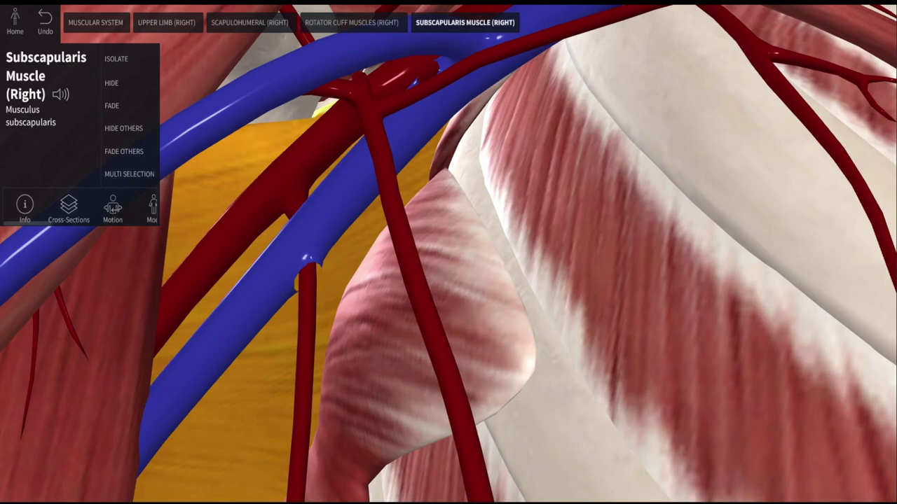
{"action": "scroll", "coordinate": [448, 252], "scroll_direction": "down", "scroll_amount": 5}
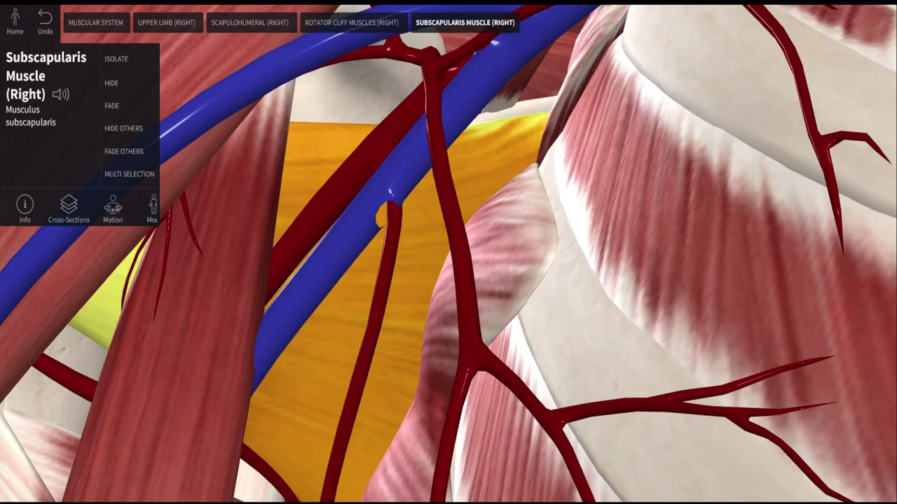
{"action": "right_click_drag", "start_coordinate": [434, 406], "coordinate": [494, 67]}
{"action": "scroll", "coordinate": [448, 252], "scroll_direction": "down", "scroll_amount": 5}
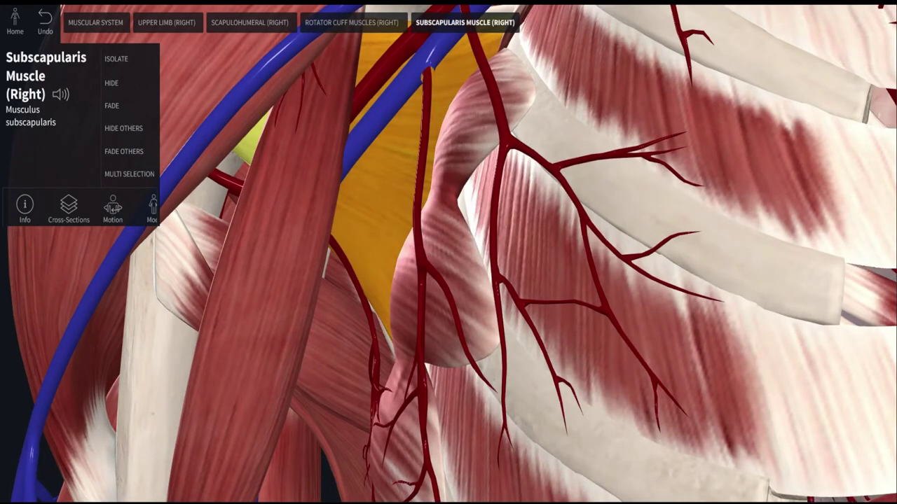
{"action": "left_click", "coordinate": [339, 350]}
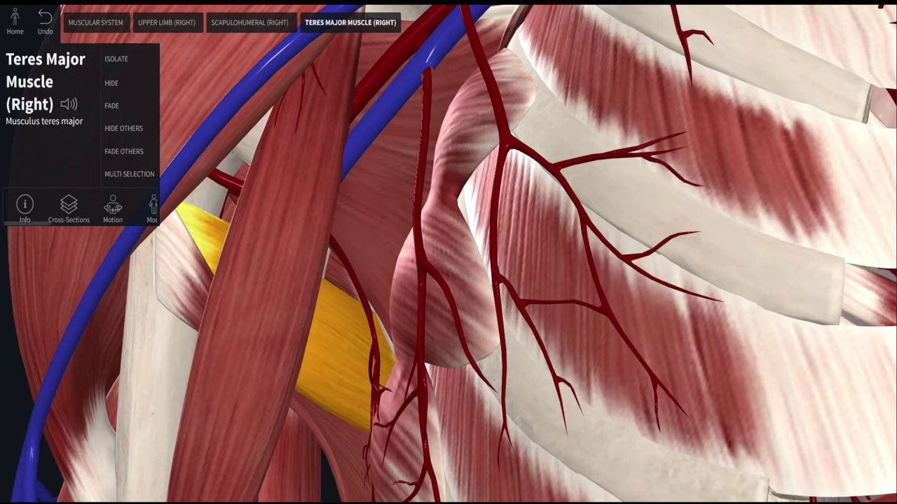
{"action": "left_click", "coordinate": [343, 439]}
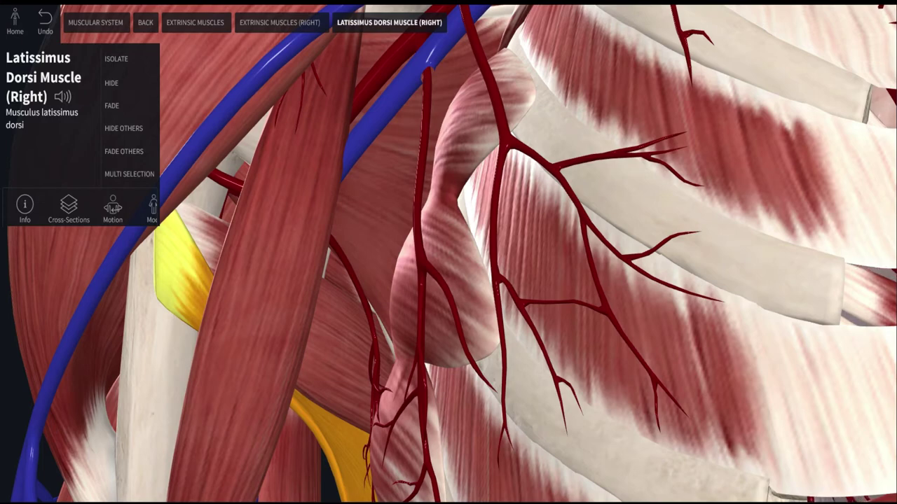
{"action": "right_click_drag", "start_coordinate": [448, 253], "coordinate": [433, 336]}
{"action": "scroll", "coordinate": [448, 252], "scroll_direction": "up", "scroll_amount": 5}
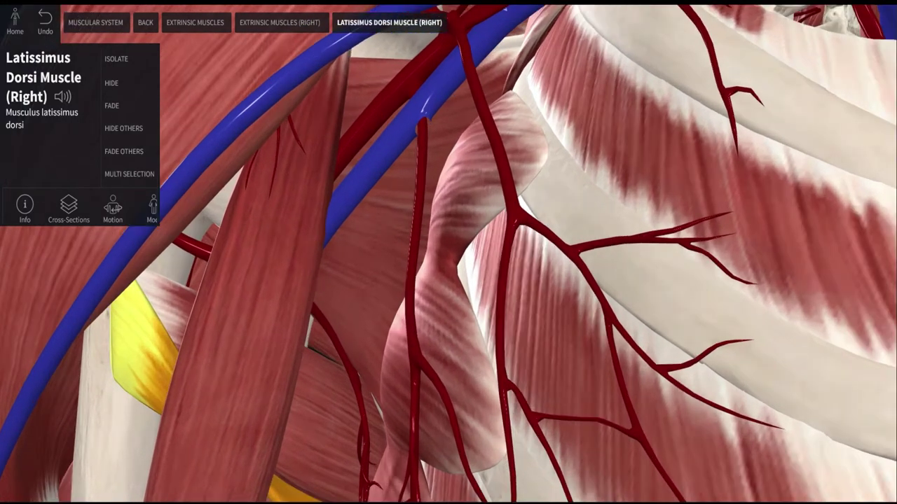
{"action": "right_click_drag", "start_coordinate": [449, 210], "coordinate": [420, 371]}
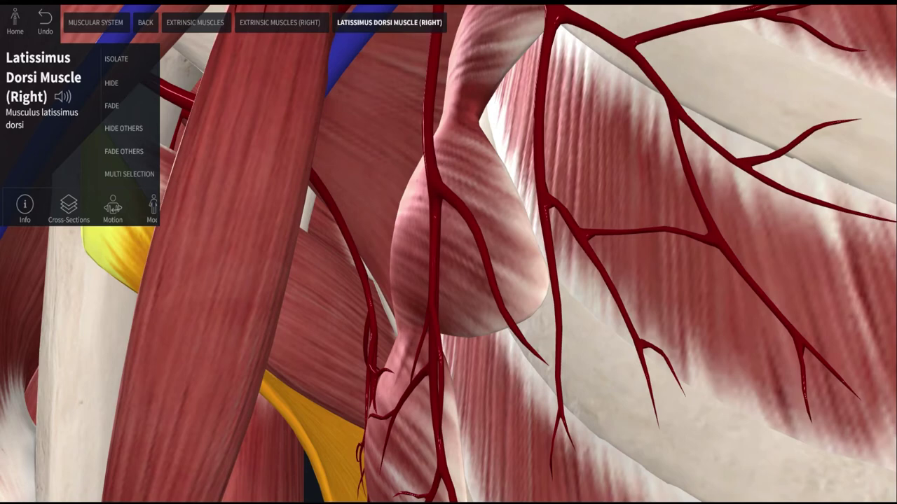
{"action": "scroll", "coordinate": [448, 252], "scroll_direction": "down", "scroll_amount": 2}
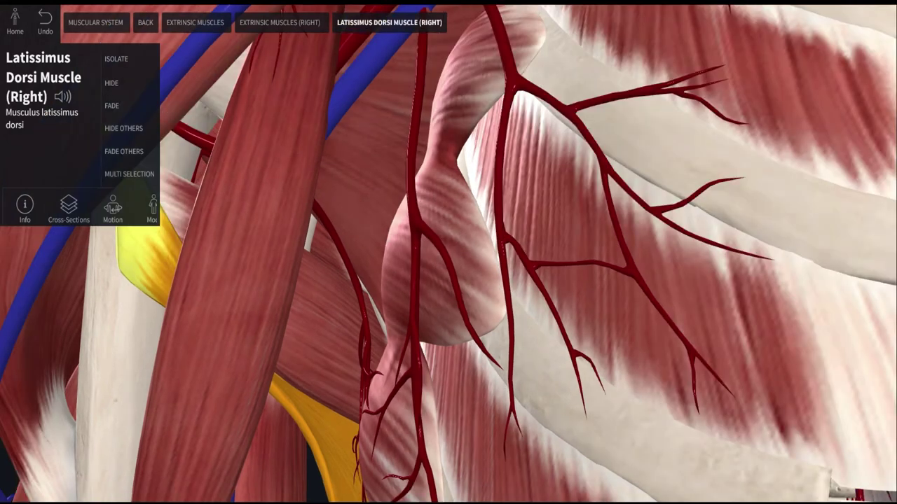
{"action": "left_click_drag", "start_coordinate": [449, 253], "coordinate": [450, 295]}
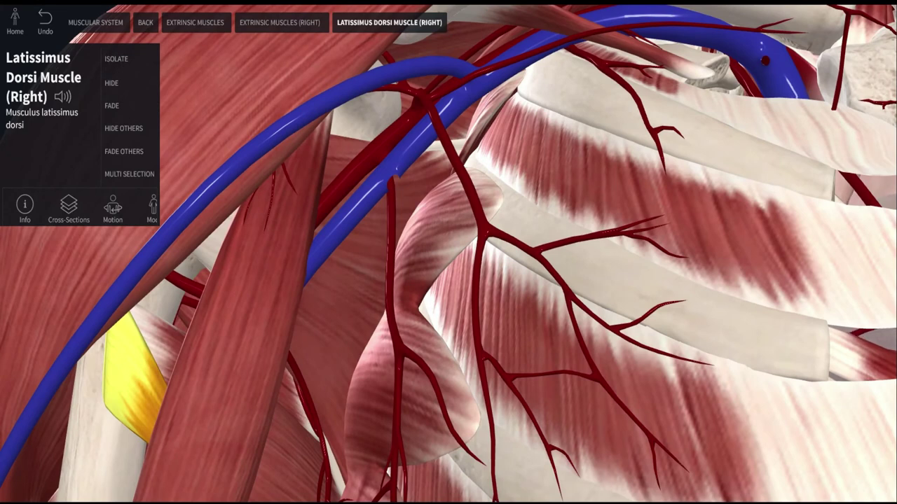
Select the right coracobrachialis muscle and the right lateral thoracic artery in turn, examining each one's position and course in the axilla
{"action": "left_click", "coordinate": [227, 315]}
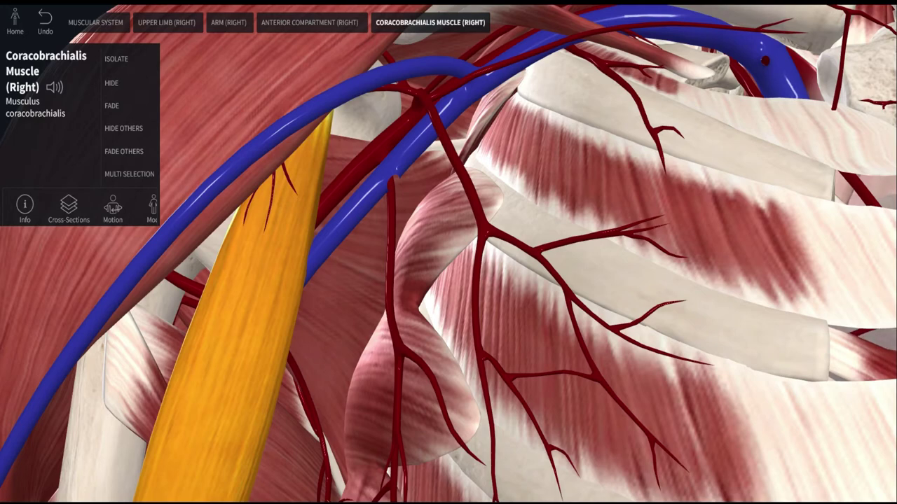
{"action": "left_click_drag", "start_coordinate": [491, 281], "coordinate": [438, 274]}
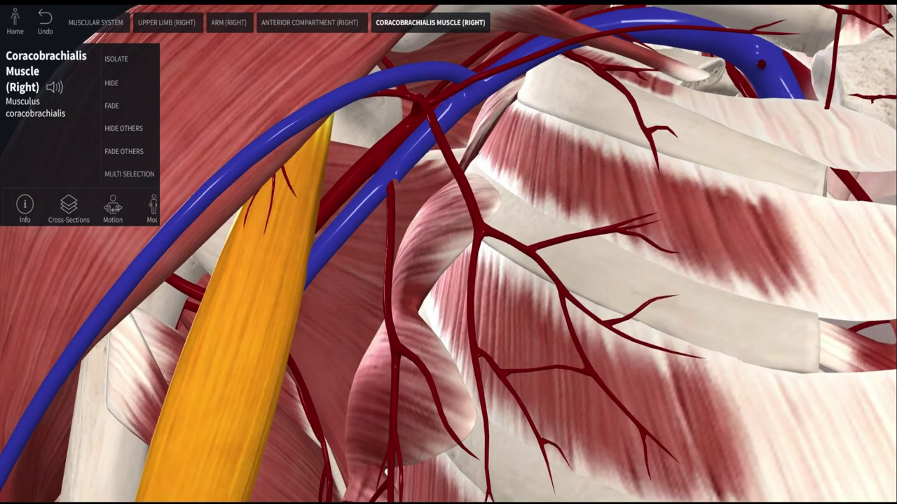
{"action": "scroll", "coordinate": [448, 252], "scroll_direction": "up", "scroll_amount": 2}
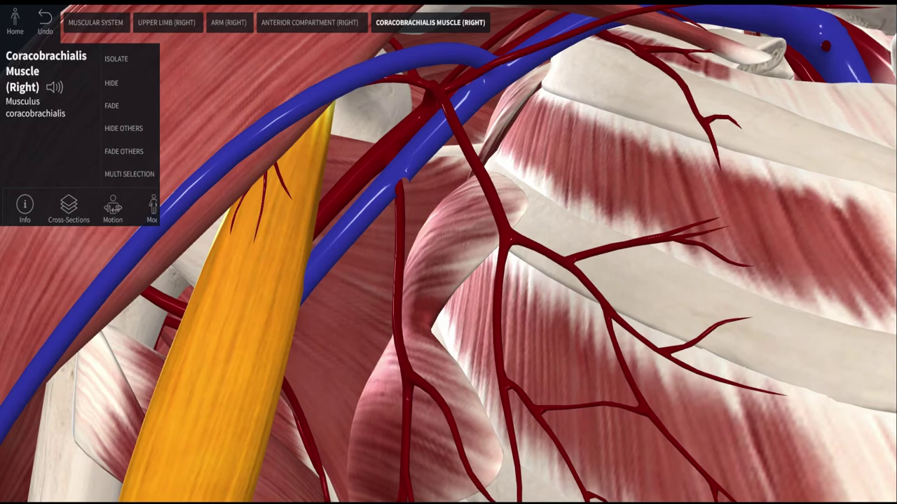
{"action": "left_click_drag", "start_coordinate": [448, 253], "coordinate": [445, 336]}
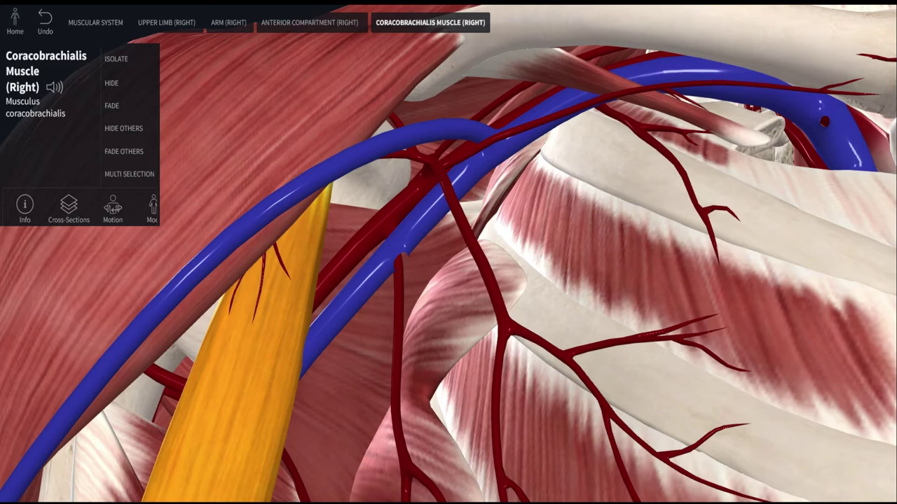
{"action": "left_click", "coordinate": [398, 350]}
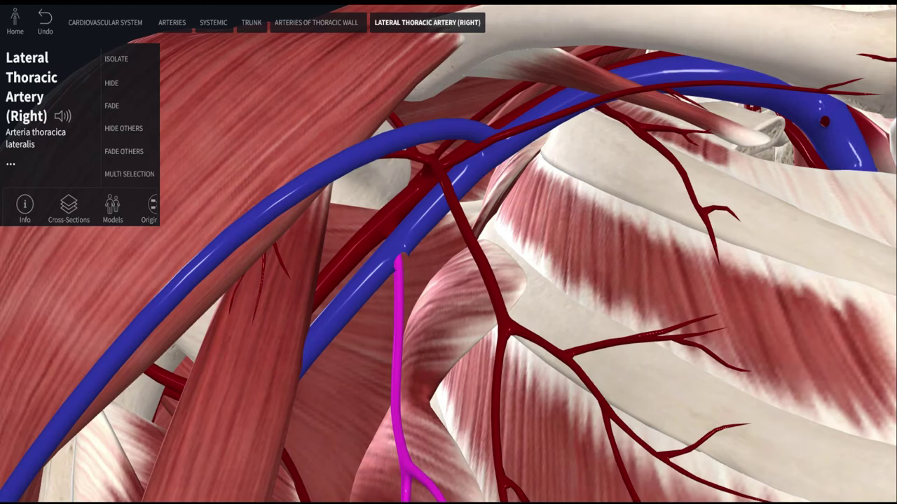
{"action": "right_click_drag", "start_coordinate": [448, 323], "coordinate": [538, 110]}
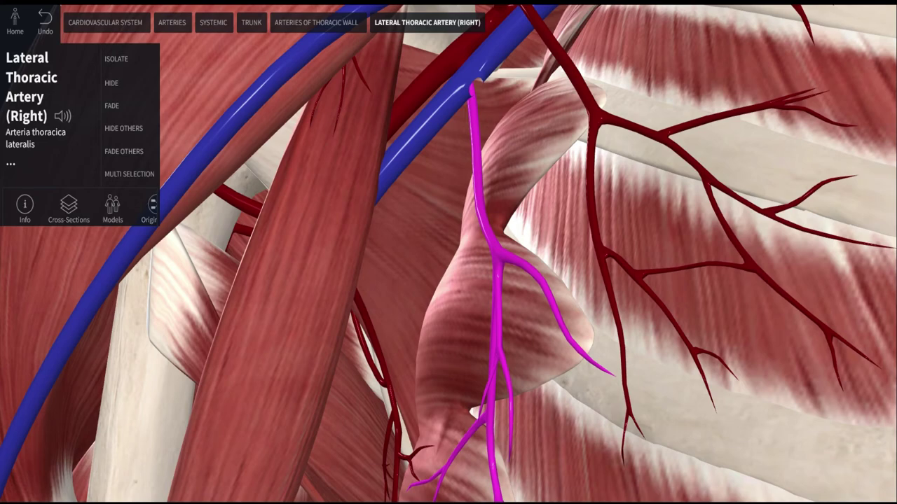
Hide the right coracobrachialis muscle and select the right teres major muscle behind the exposed vessels
{"action": "left_click", "coordinate": [286, 266]}
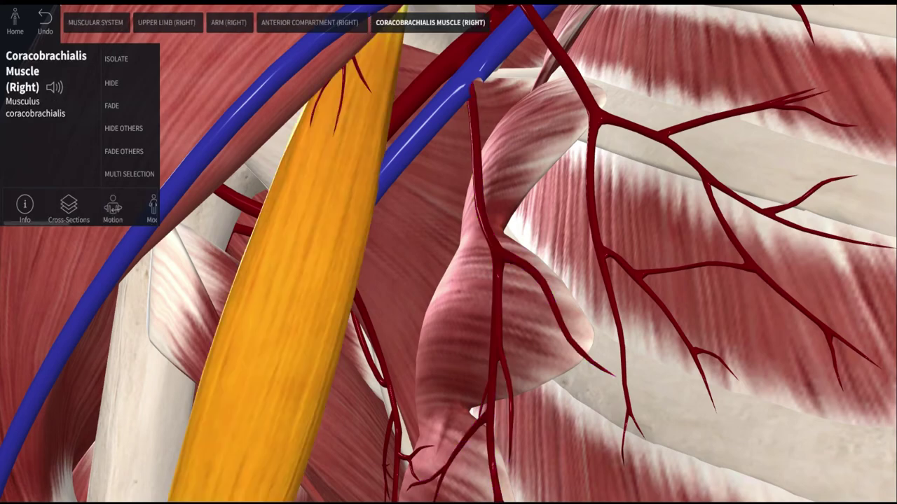
{"action": "left_click", "coordinate": [112, 83]}
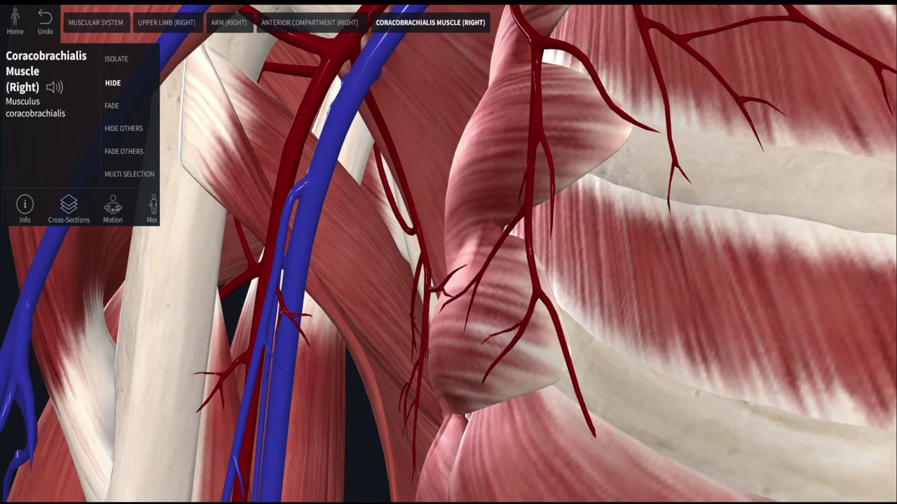
{"action": "left_click", "coordinate": [364, 252]}
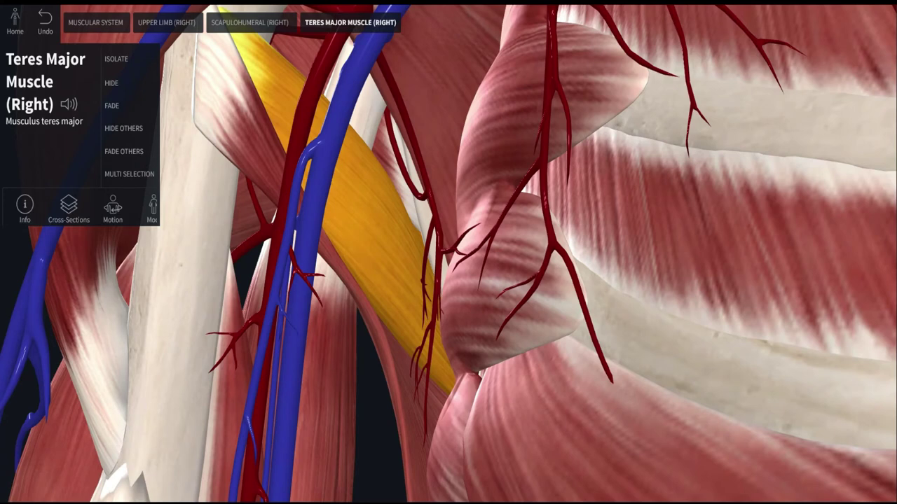
Select the right brachial and axillary arteries in turn and examine the transition between them and the branches near teres major
{"action": "left_click", "coordinate": [275, 247]}
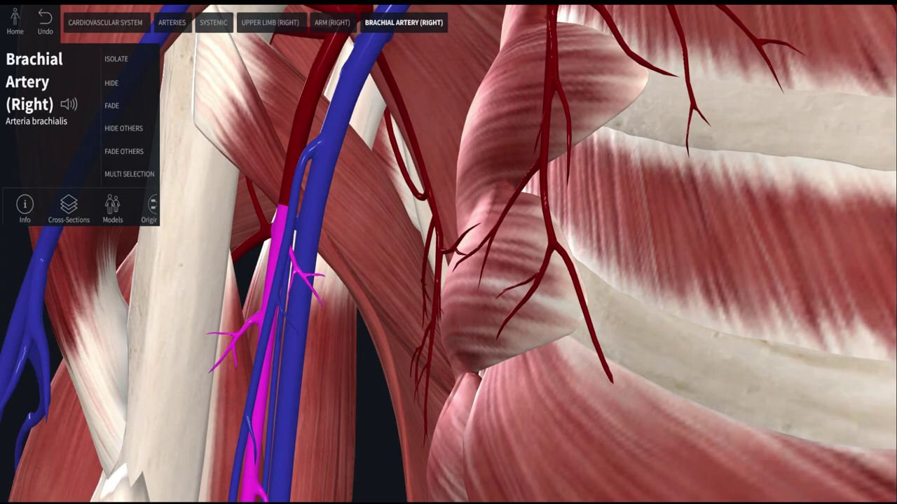
{"action": "left_click", "coordinate": [301, 133]}
{"action": "right_click_drag", "start_coordinate": [302, 133], "coordinate": [269, 284]}
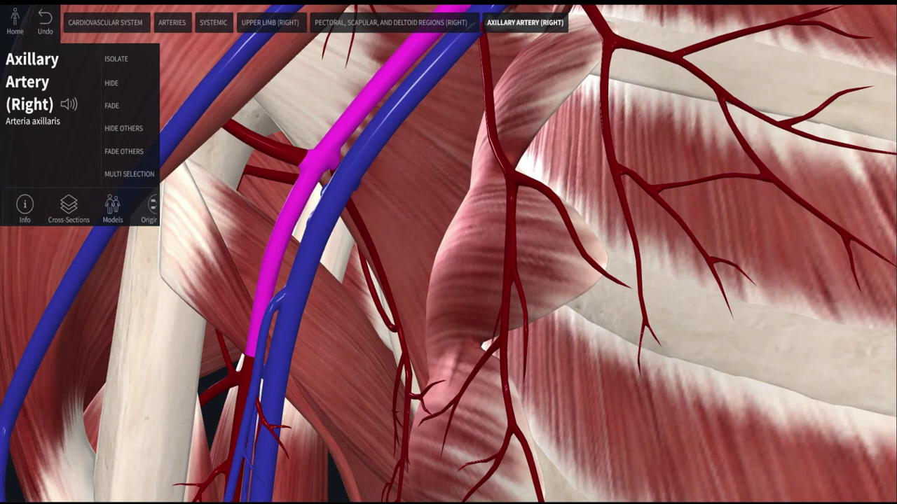
{"action": "right_click_drag", "start_coordinate": [448, 253], "coordinate": [431, 293]}
{"action": "scroll", "coordinate": [448, 252], "scroll_direction": "down", "scroll_amount": 3}
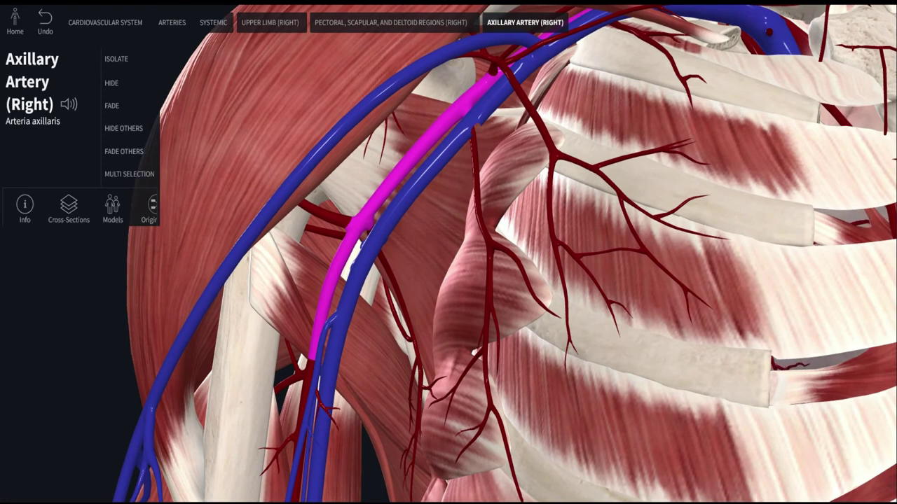
{"action": "scroll", "coordinate": [291, 314], "scroll_direction": "up", "scroll_amount": 5}
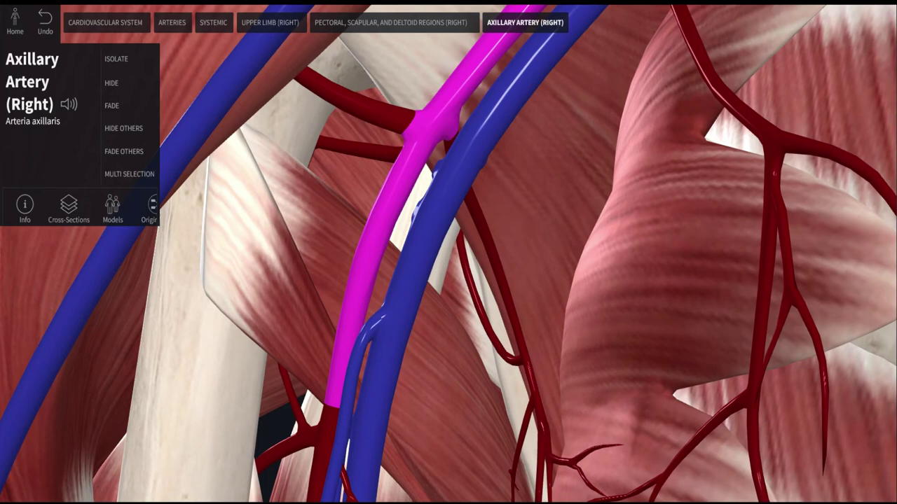
{"action": "right_click_drag", "start_coordinate": [448, 281], "coordinate": [437, 225]}
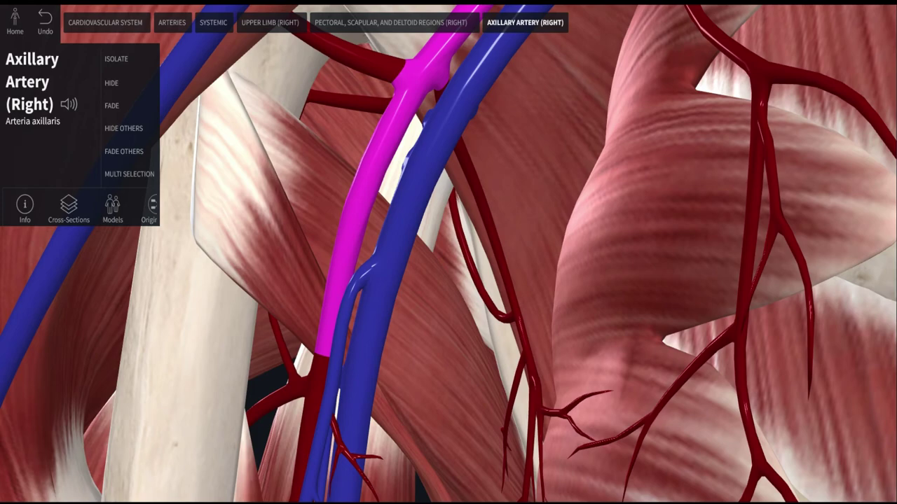
Select the right teres major, latissimus dorsi and subscapularis muscles in turn to review their relations behind the axillary artery
{"action": "scroll", "coordinate": [449, 252], "scroll_direction": "up", "scroll_amount": 2}
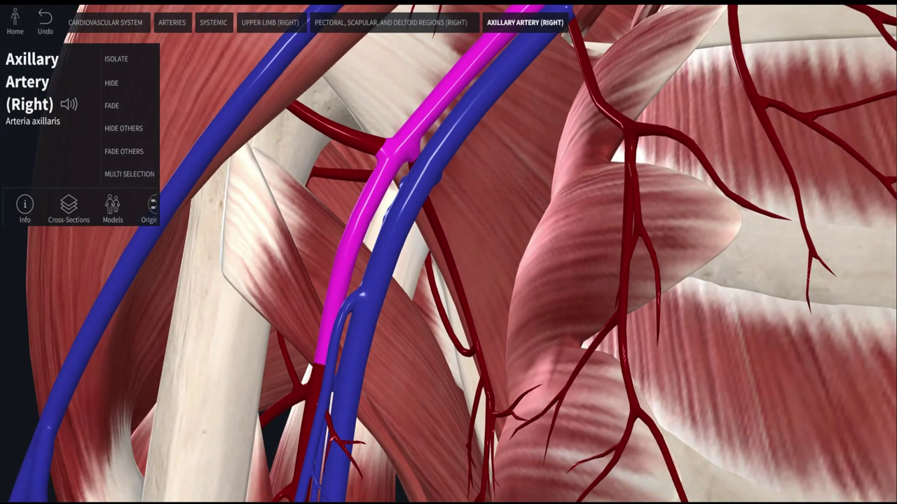
{"action": "left_click", "coordinate": [414, 364]}
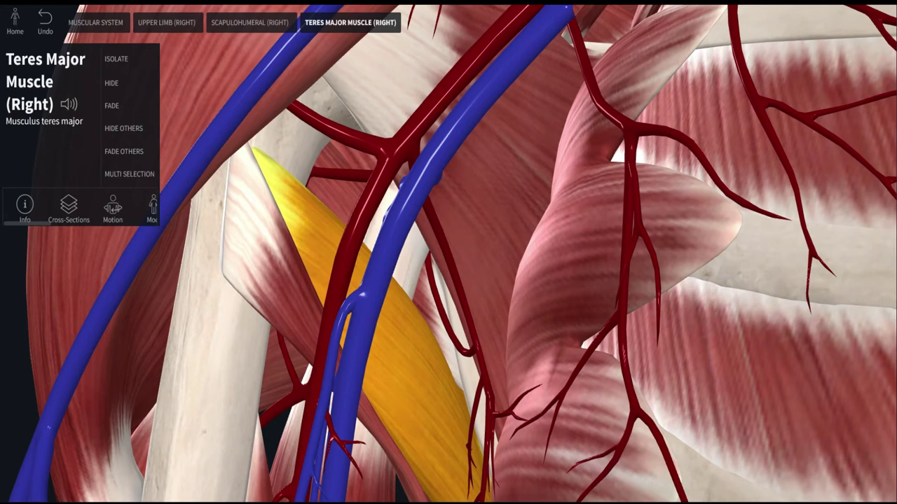
{"action": "left_click", "coordinate": [272, 280]}
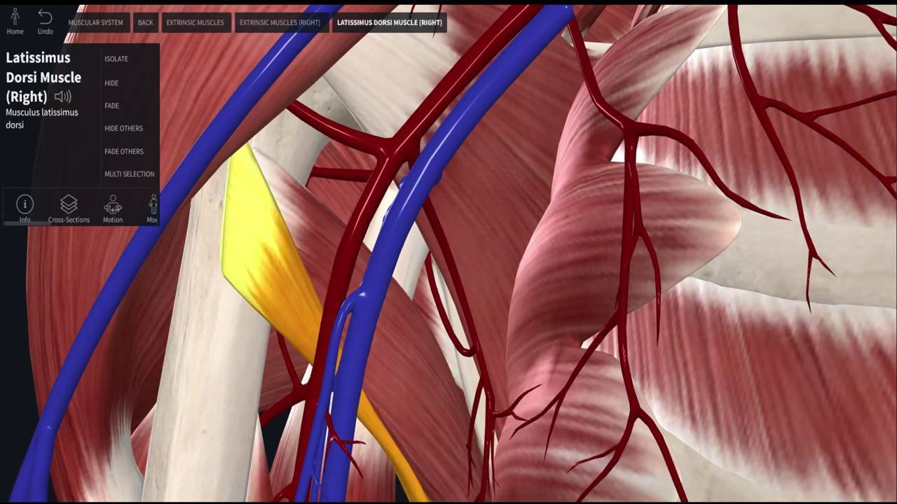
{"action": "left_click", "coordinate": [484, 189]}
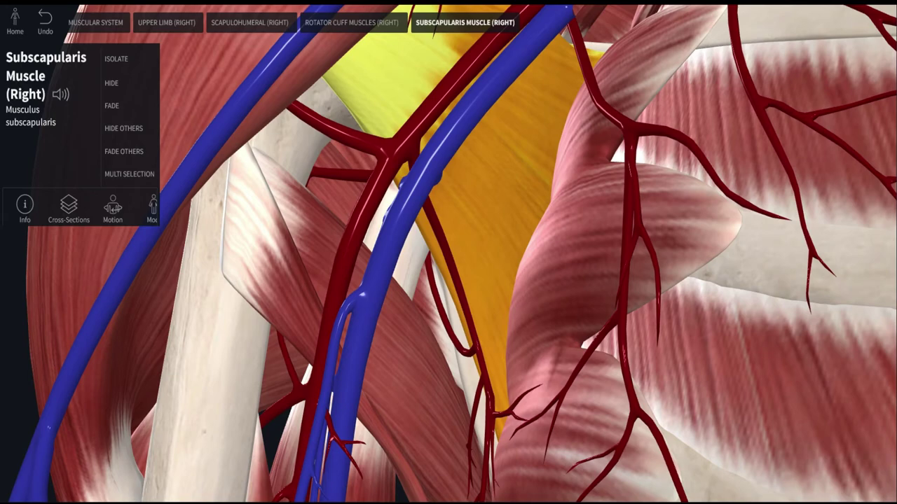
View the whole right shoulder and upper chest, and switch to the Photos figure of brachial plexus branches around the axillary vessels
{"action": "scroll", "coordinate": [448, 252], "scroll_direction": "down", "scroll_amount": 2}
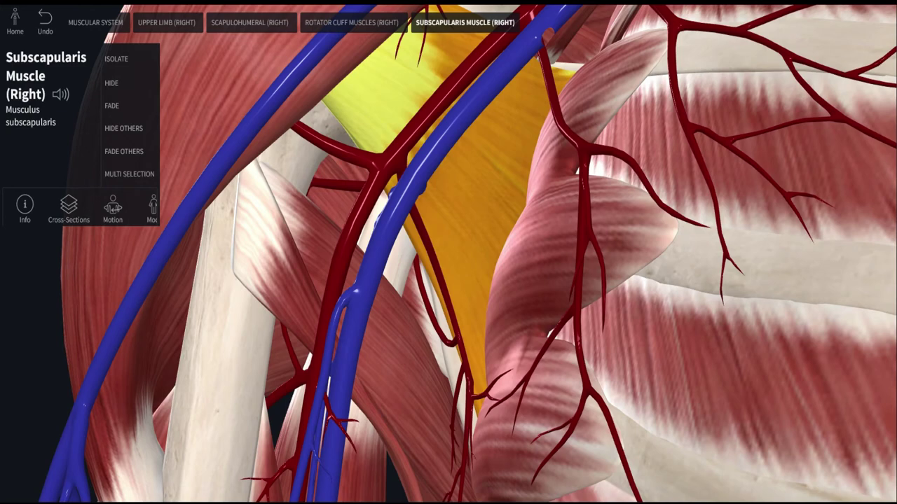
{"action": "scroll", "coordinate": [449, 252], "scroll_direction": "down", "scroll_amount": 5}
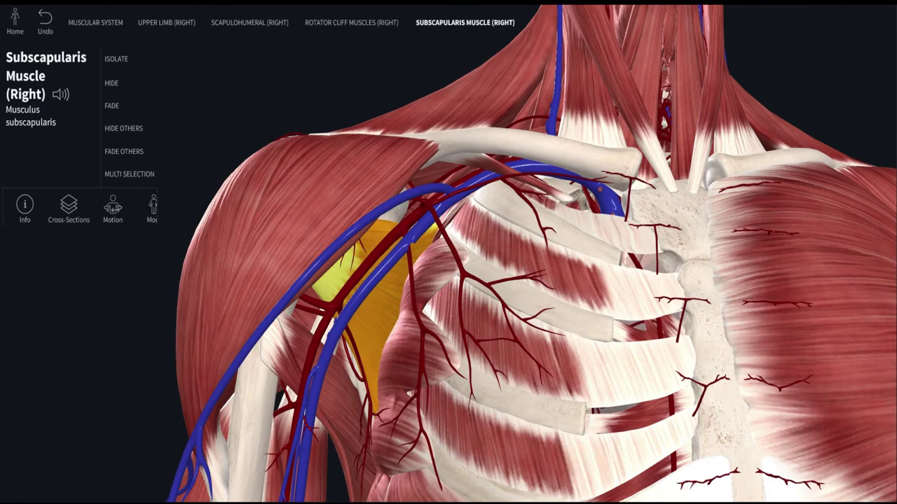
{"action": "left_click", "coordinate": [484, 480]}
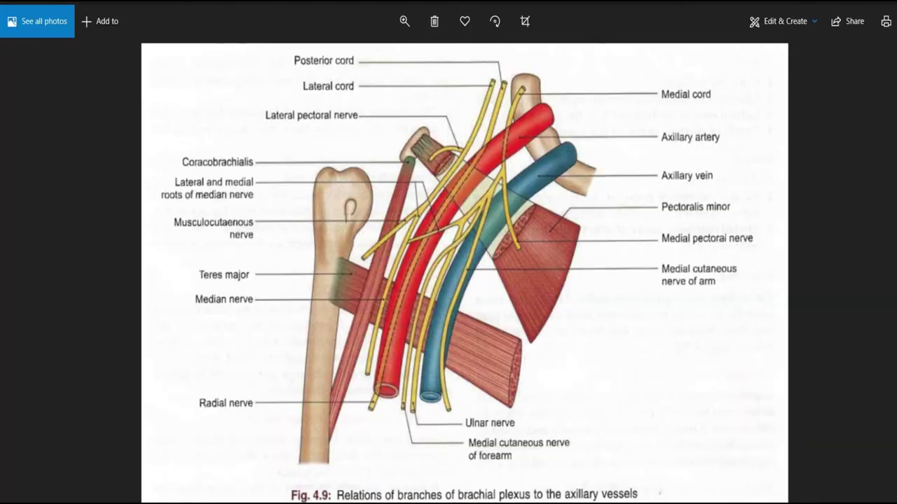